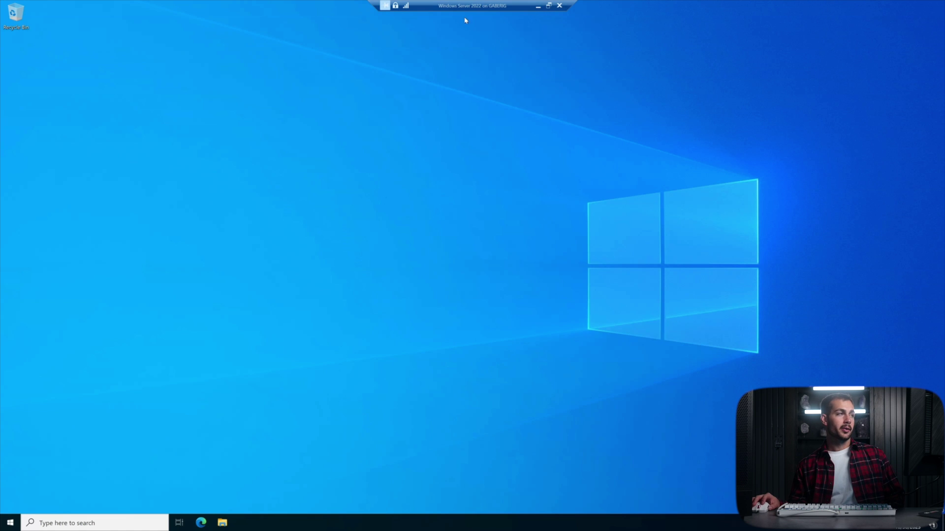
Launch Server Manager from the Start search, then start Active Directory Users and Computers from Tools.
click(10, 523)
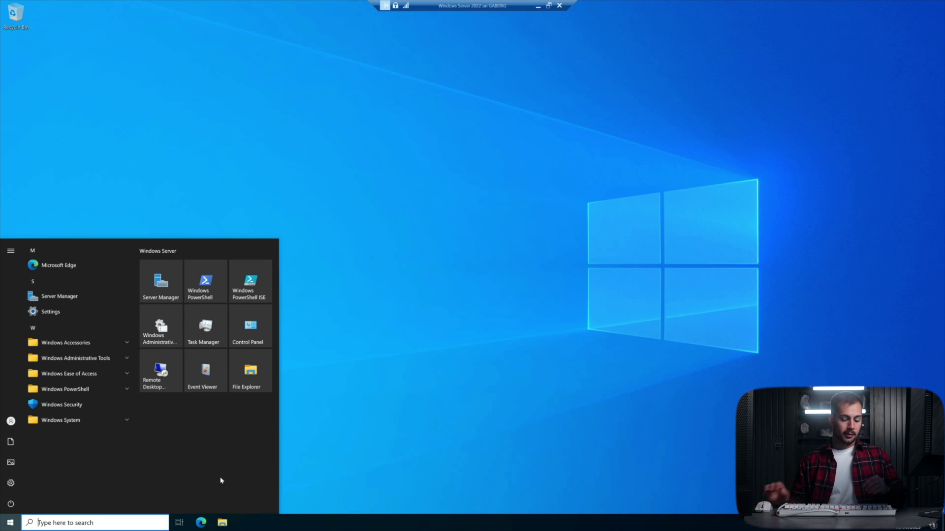
text(ser)
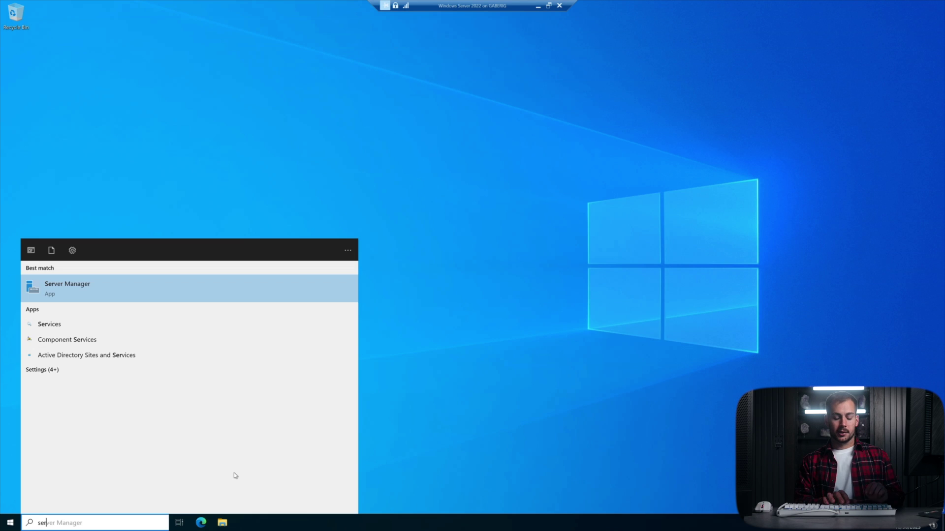
key(Return)
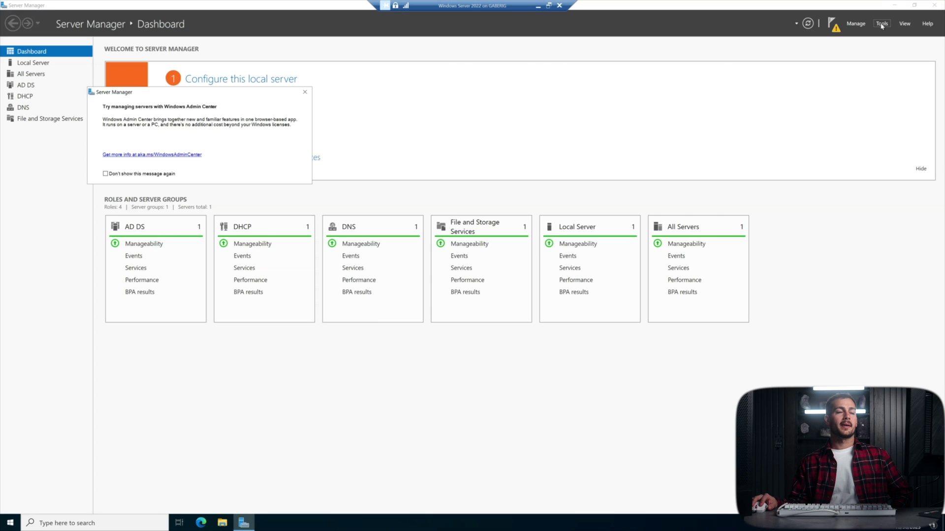
click(880, 24)
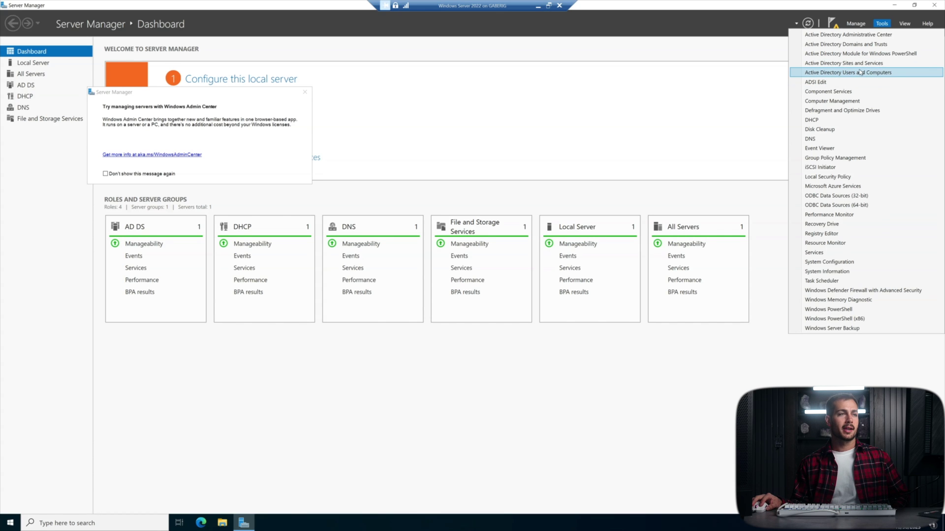
click(869, 73)
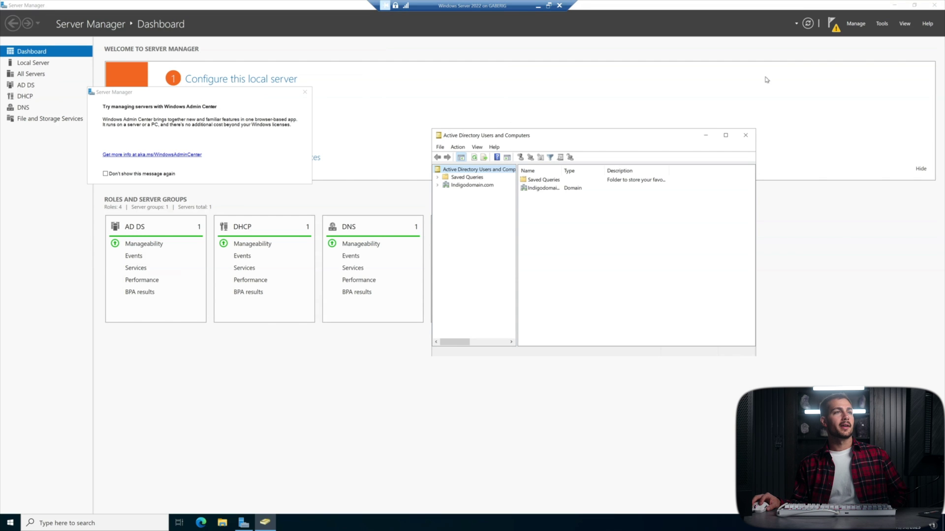
Maximize the directory window and select the Users container under indigodomain.com.
click(894, 5)
click(725, 135)
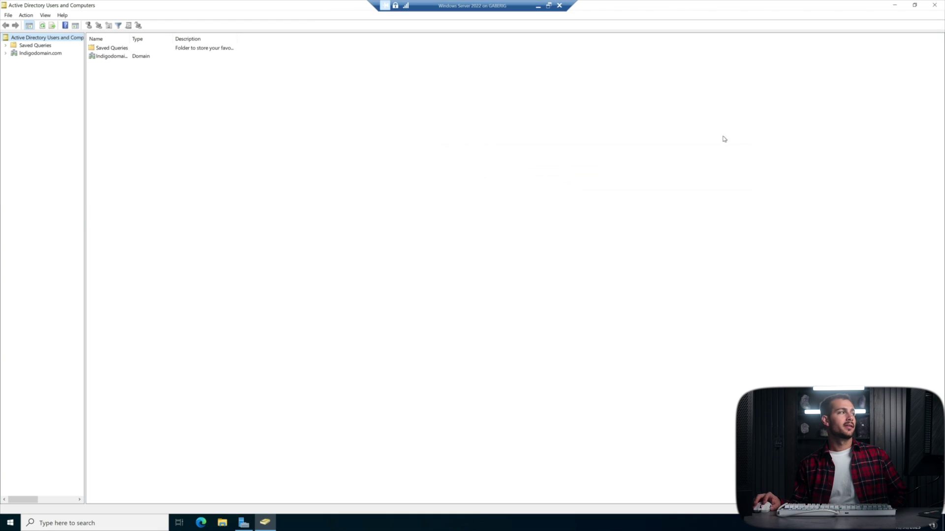
click(49, 55)
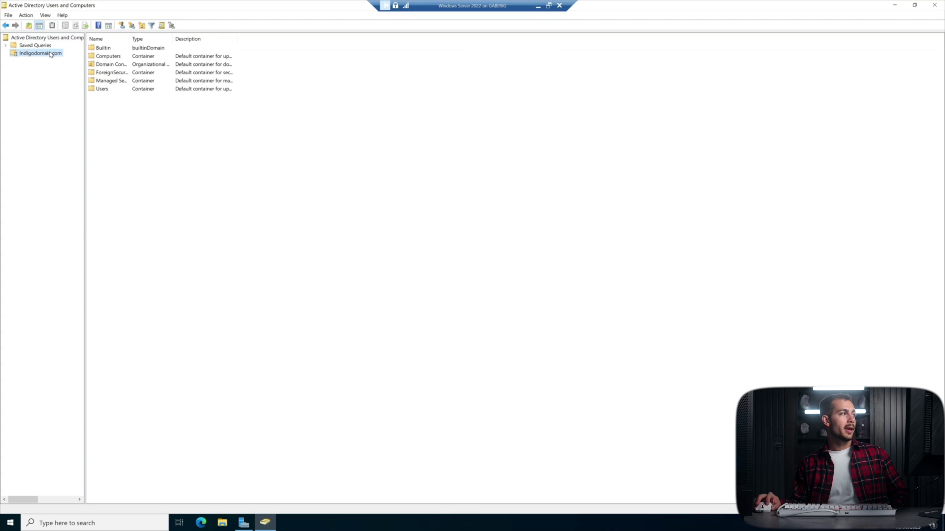
click(104, 89)
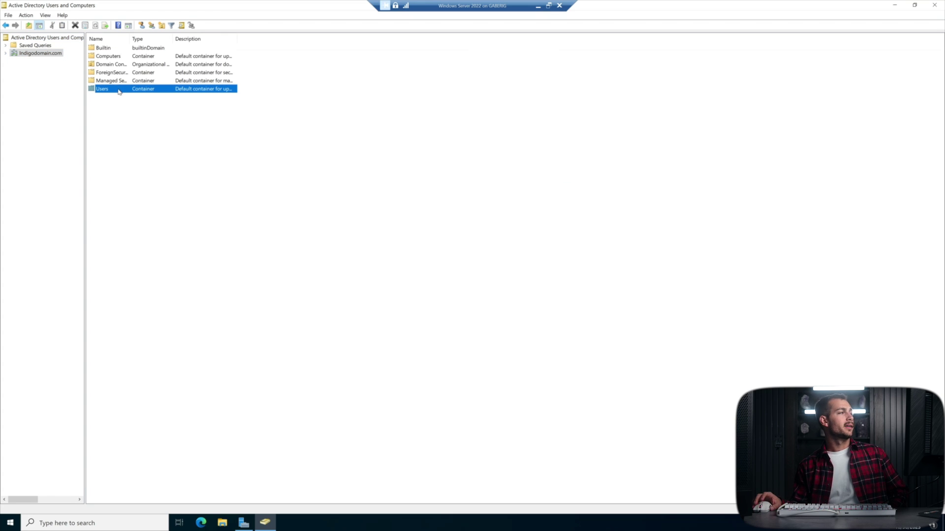
Start a new user in Users with full name Jon and logon name Jon.
right_click(118, 89)
mouse_move(154, 121)
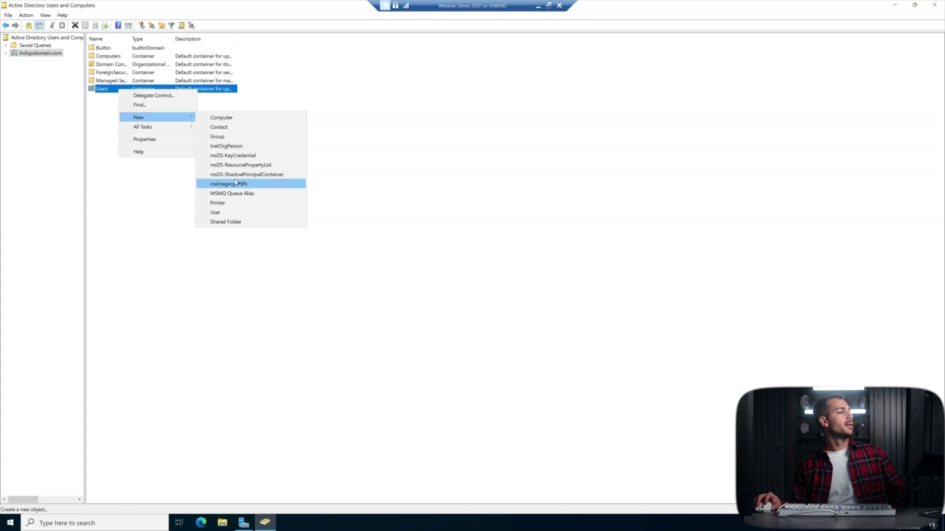
click(222, 216)
text(J)
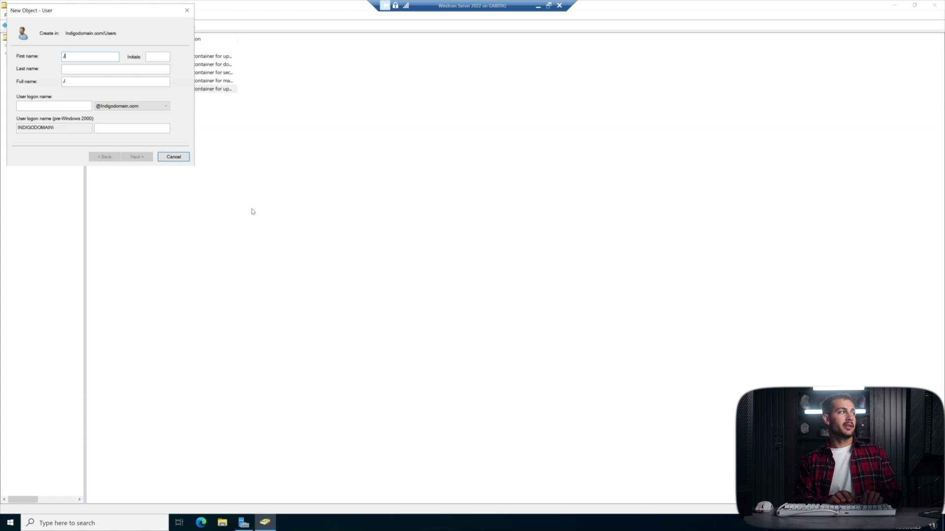
text(on)
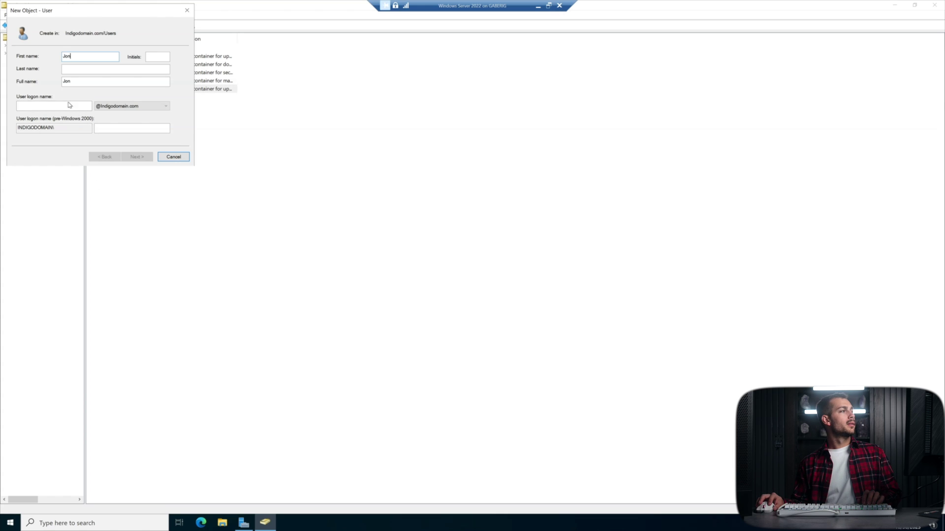
click(69, 105)
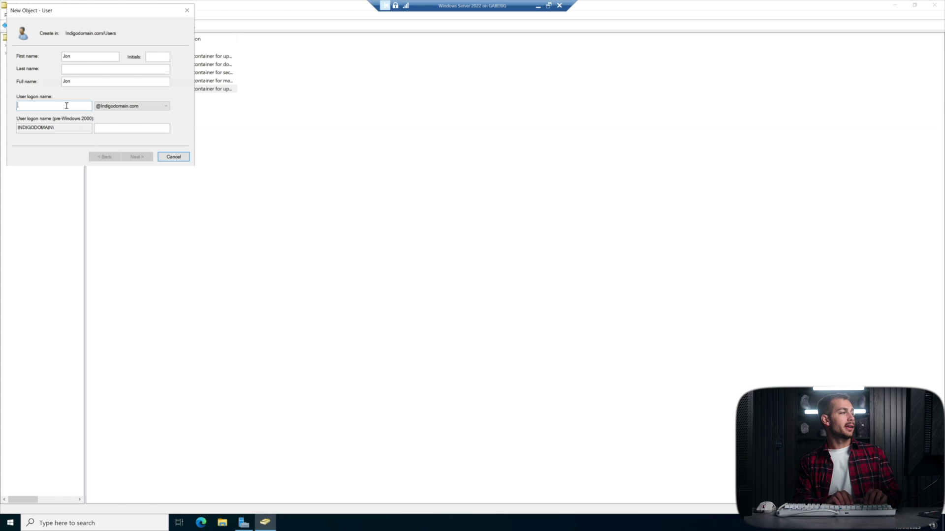
text(Jon)
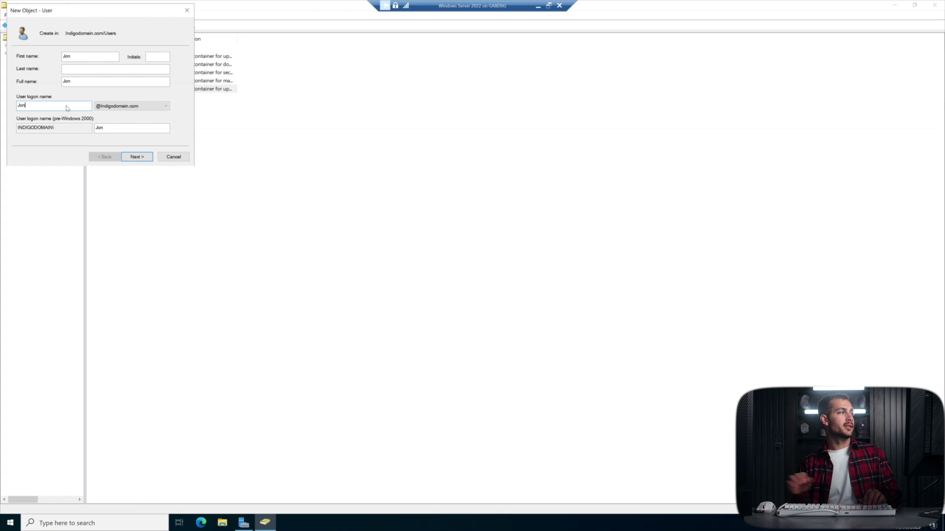
click(139, 158)
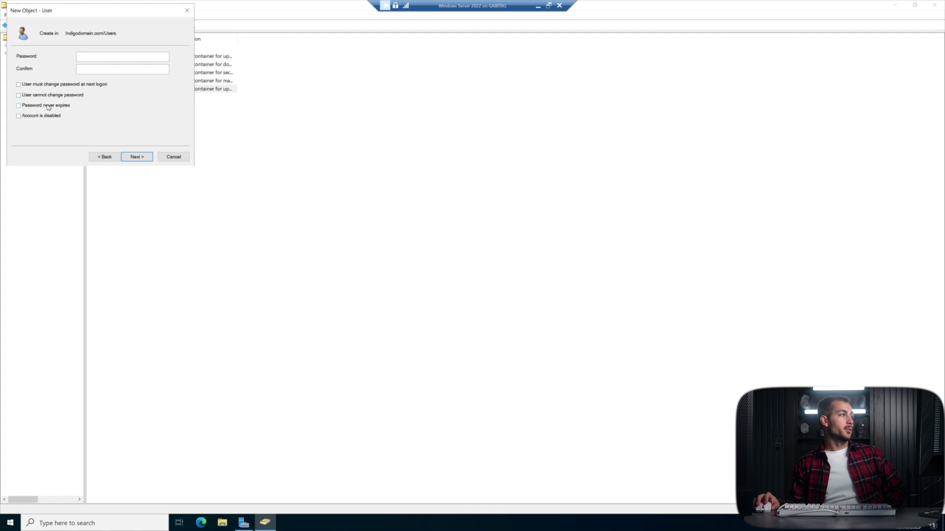
click(108, 58)
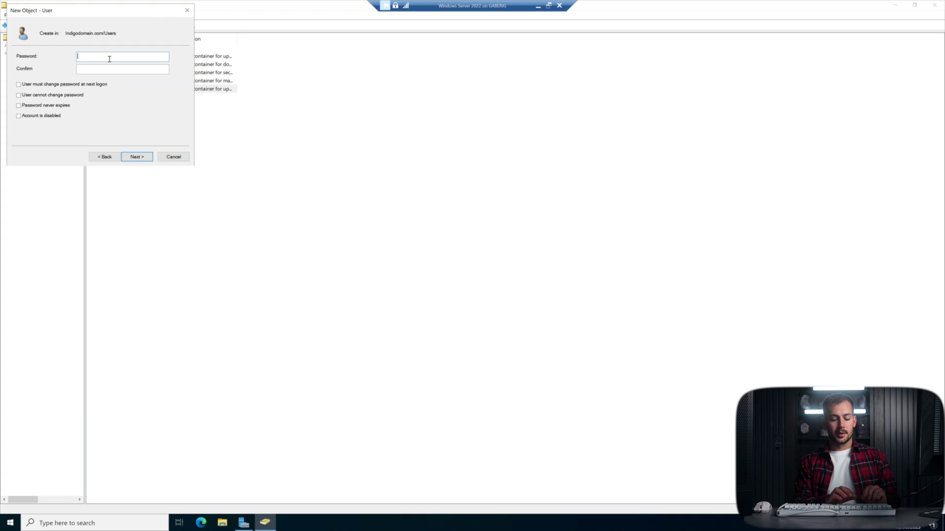
key(ctrl+v)
key(Tab)
key(ctrl+v)
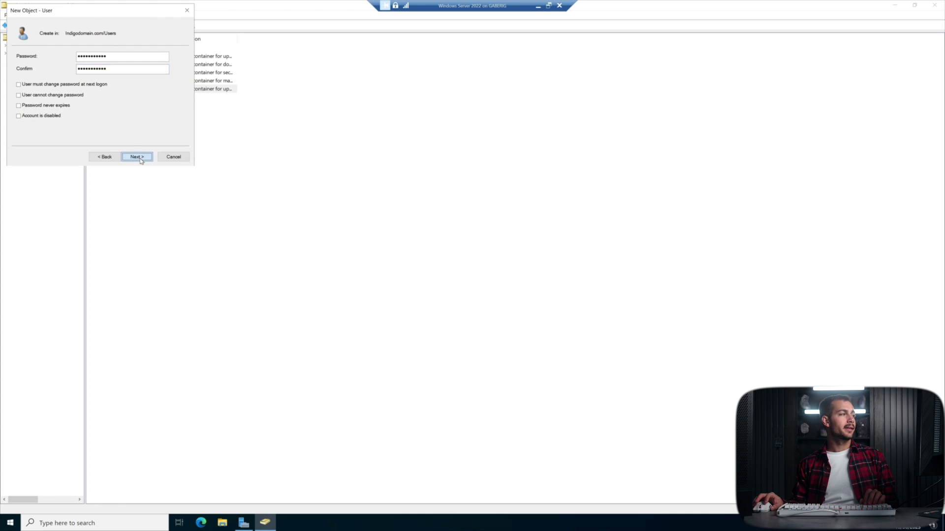
click(141, 161)
click(141, 158)
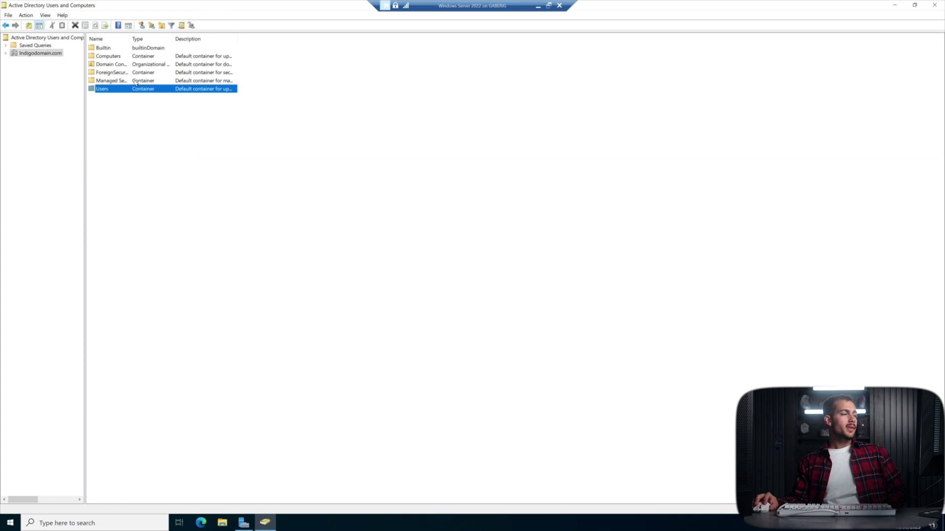
Set Jon's Description to 'Virtual Assistant' in his account properties and save it.
double_click(125, 91)
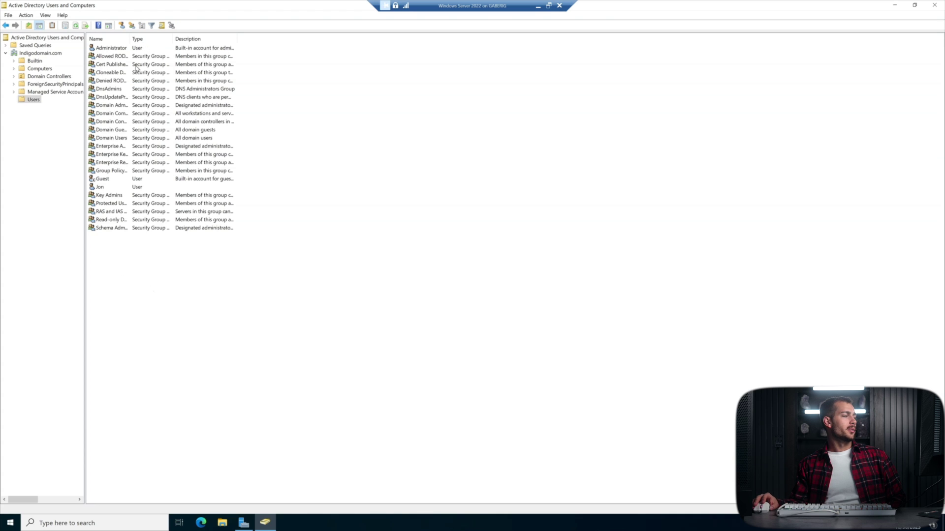
click(102, 188)
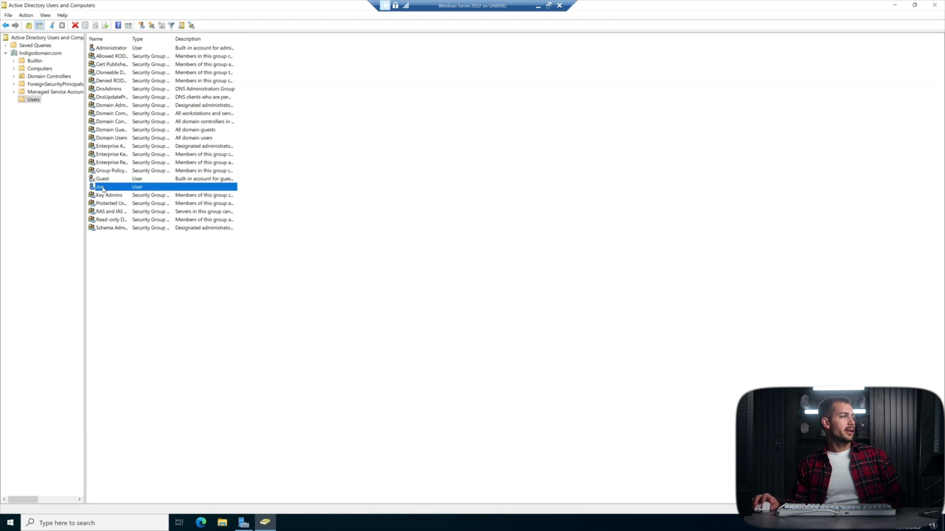
right_click(102, 188)
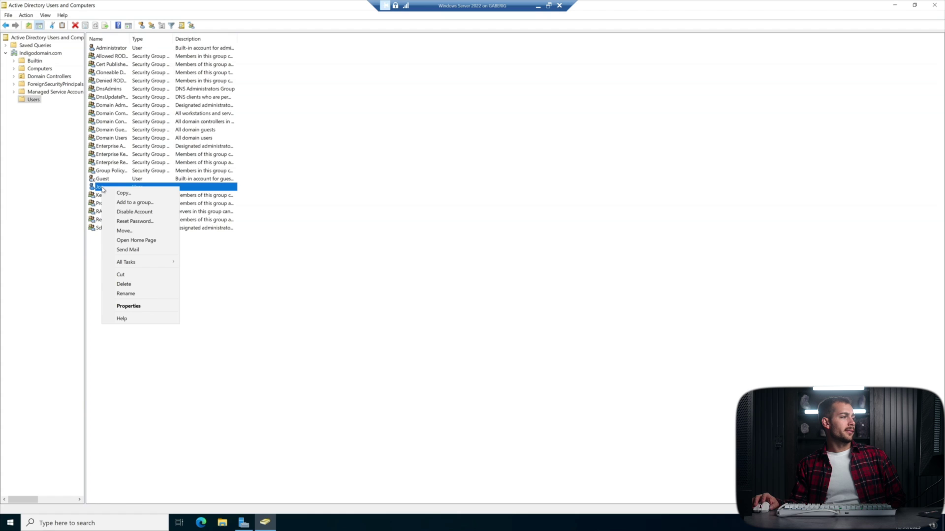
click(129, 306)
drag(462, 148, 552, 112)
click(530, 217)
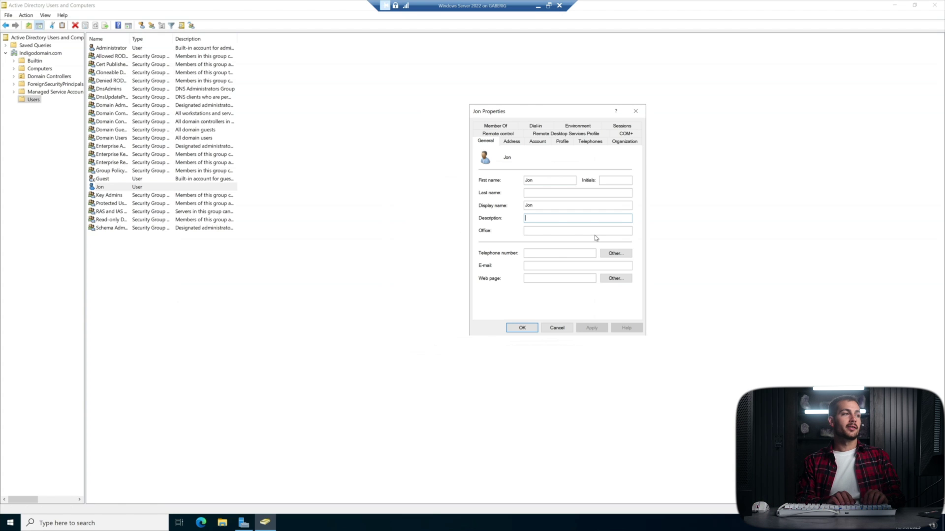
text(V)
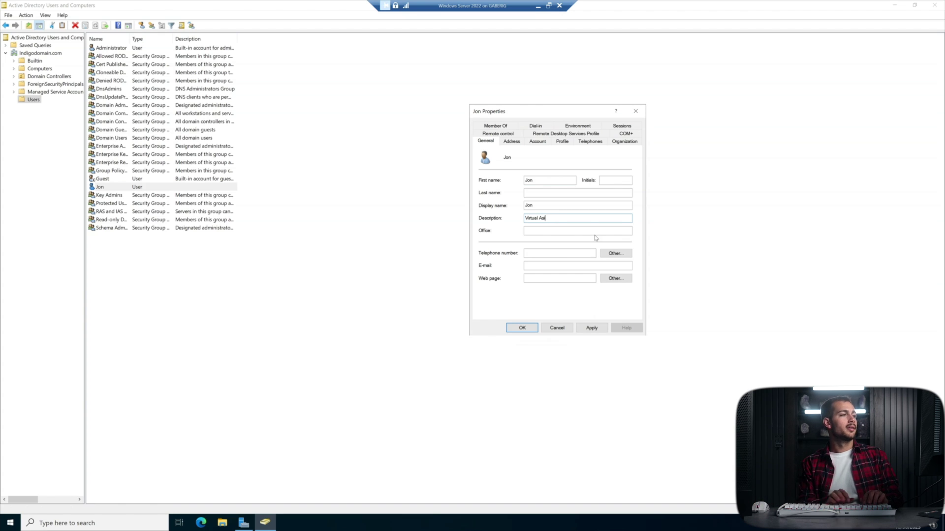
text(irtual Assistant)
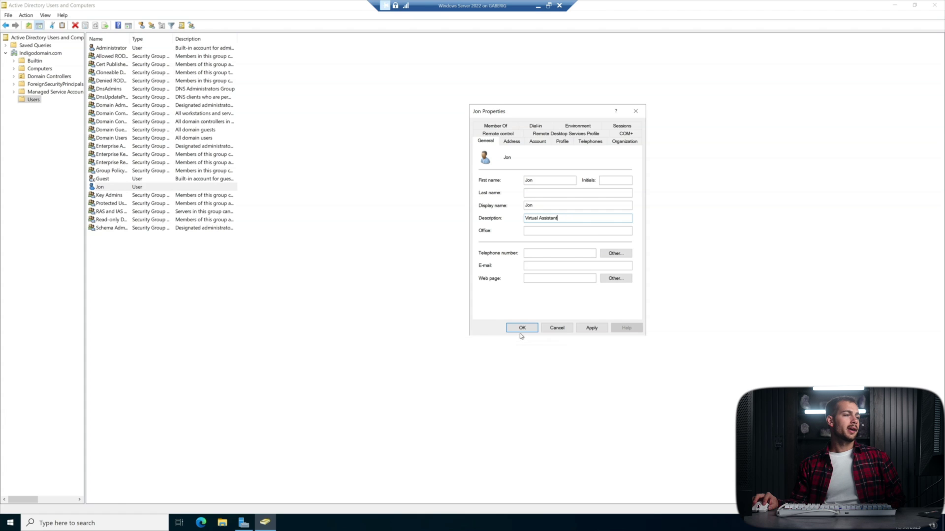
click(522, 328)
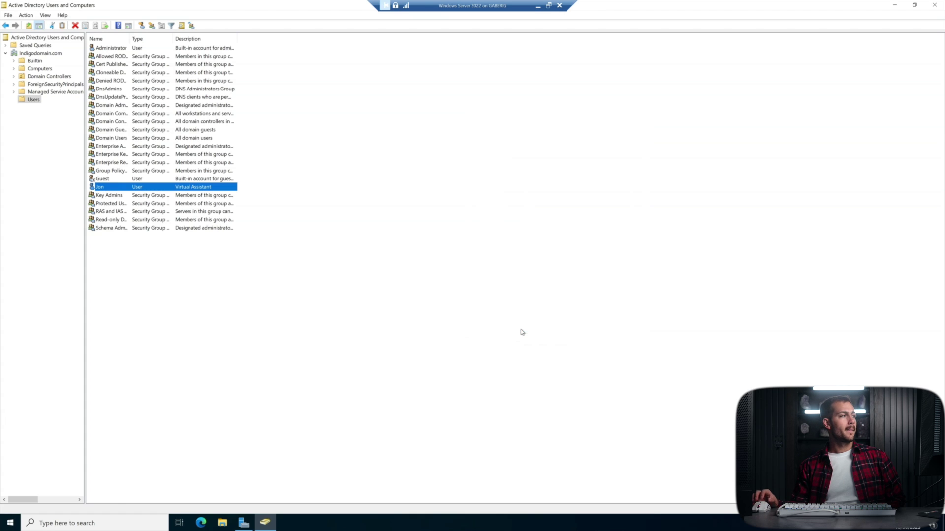
Create user Calvin (logon Calvin) with a password, not requiring a change at next logon.
right_click(30, 103)
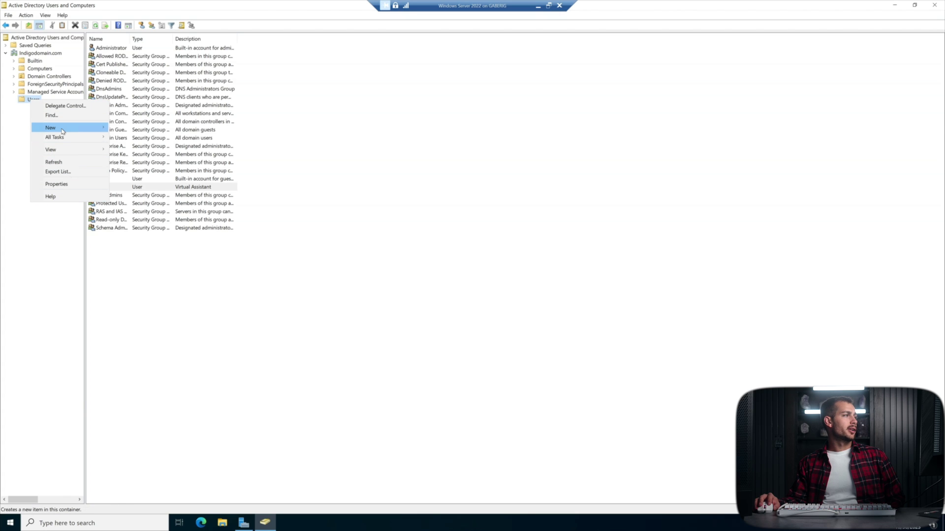
mouse_move(63, 131)
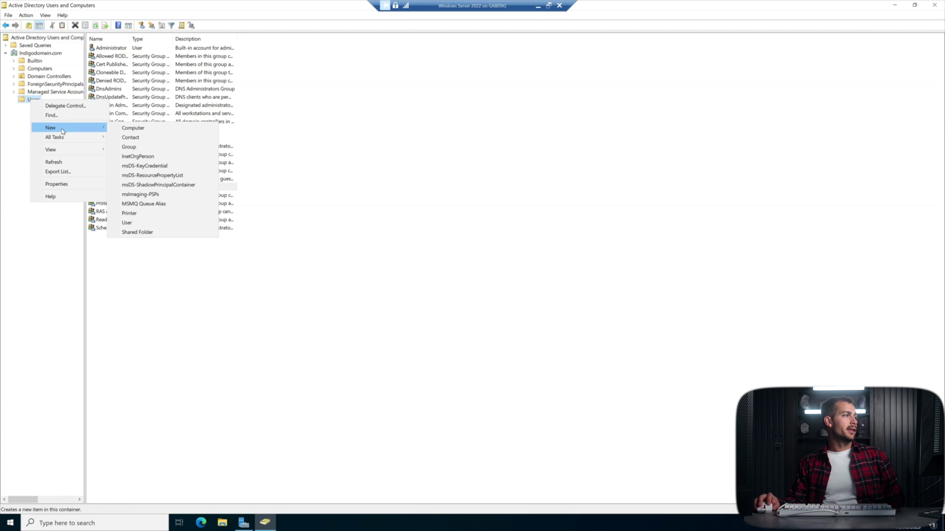
click(128, 223)
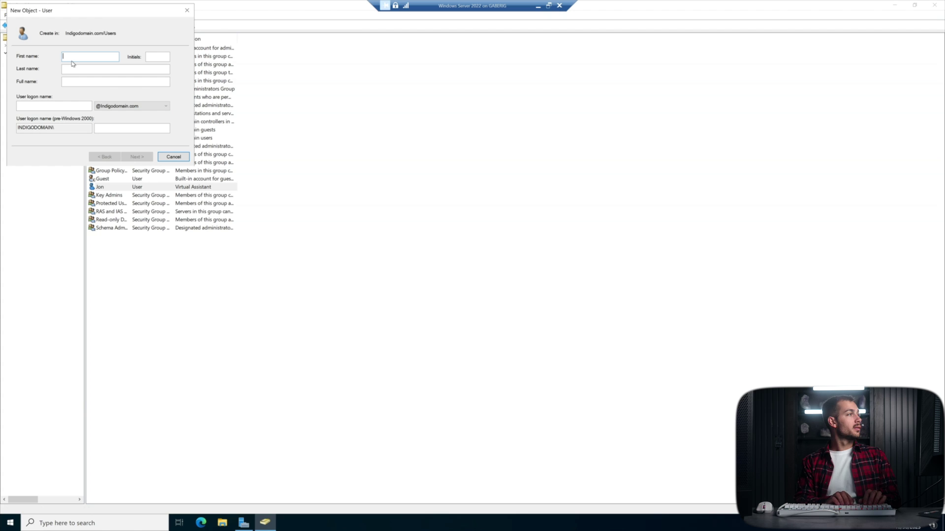
text(Calvin)
click(63, 106)
text(Calvin)
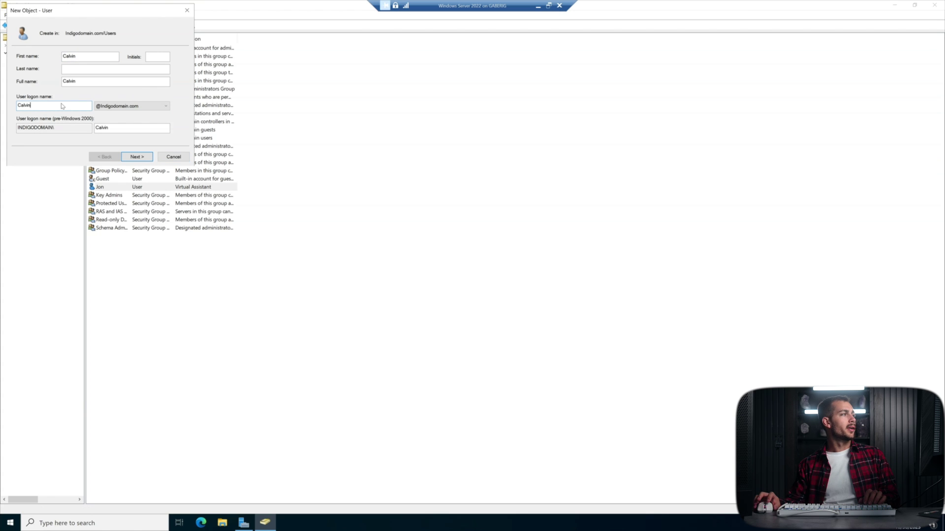
click(135, 157)
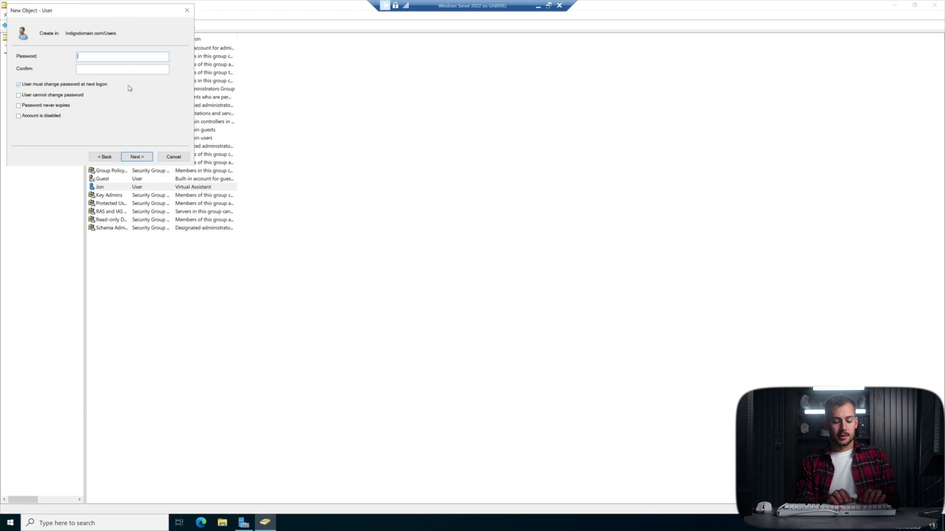
key(ctrl+v)
key(Tab)
key(ctrl+v)
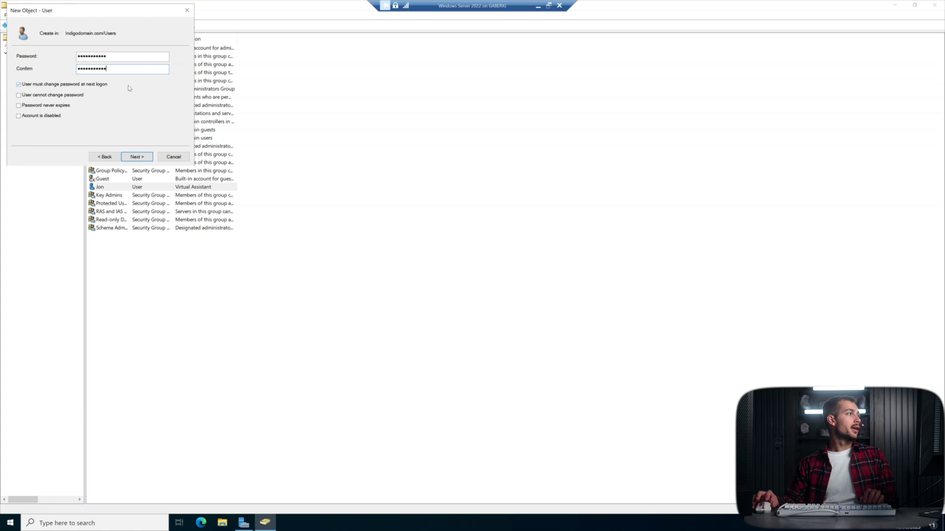
click(19, 85)
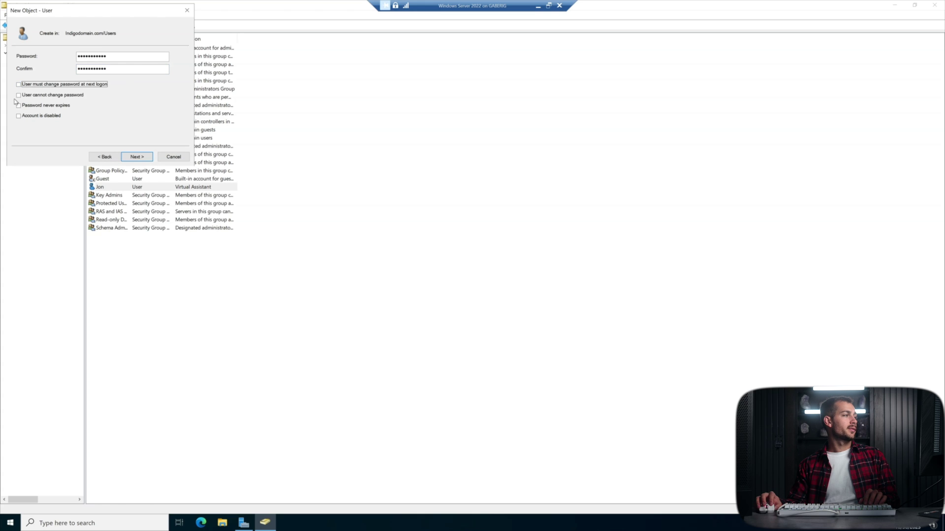
click(139, 157)
click(139, 156)
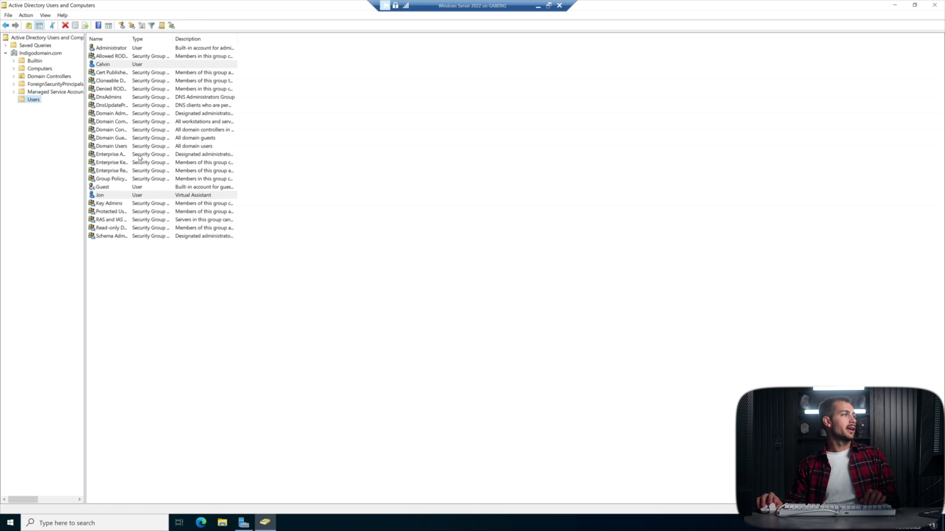
Create the Kenzie user account with a password, not requiring a change at next logon.
right_click(29, 99)
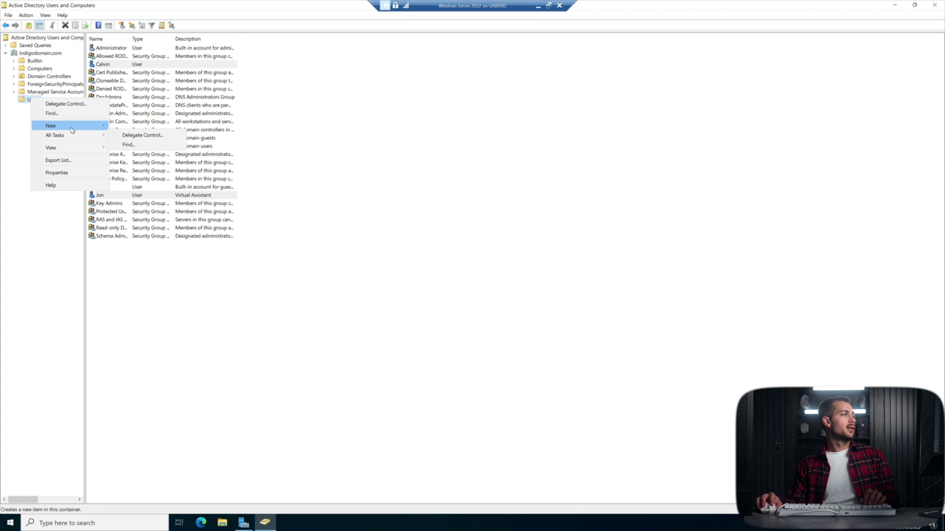
mouse_move(83, 127)
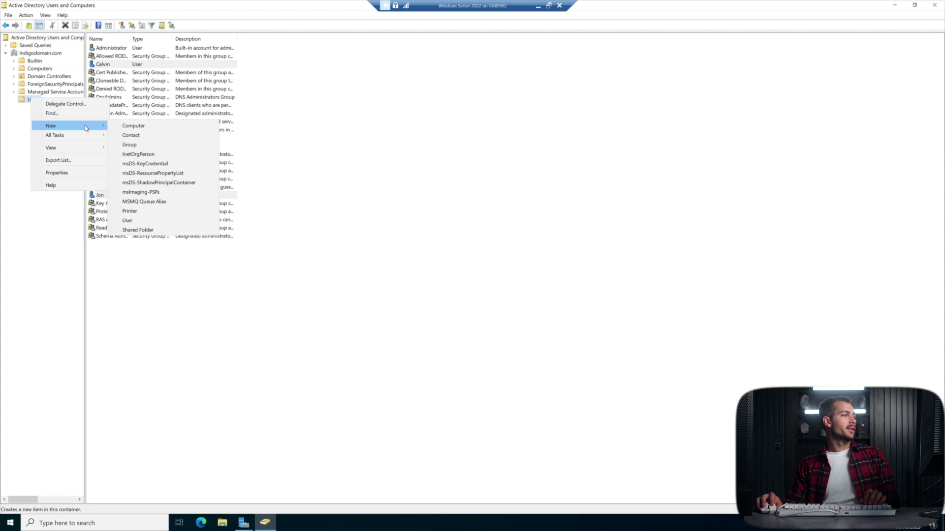
click(136, 220)
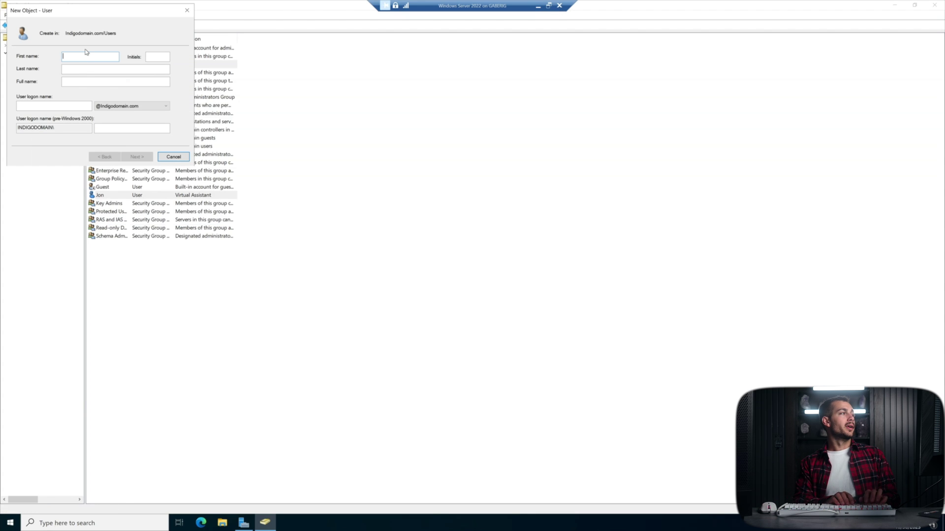
text(Kevin)
click(136, 156)
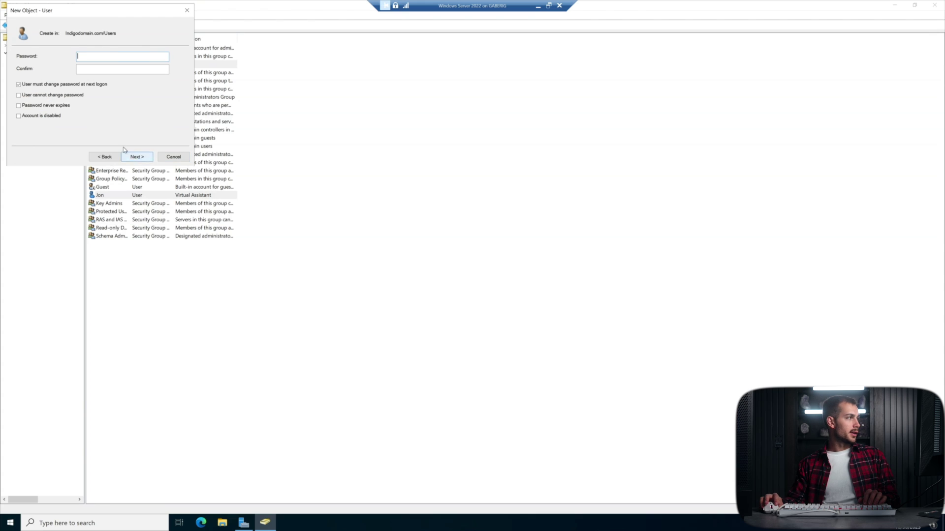
click(19, 84)
click(94, 56)
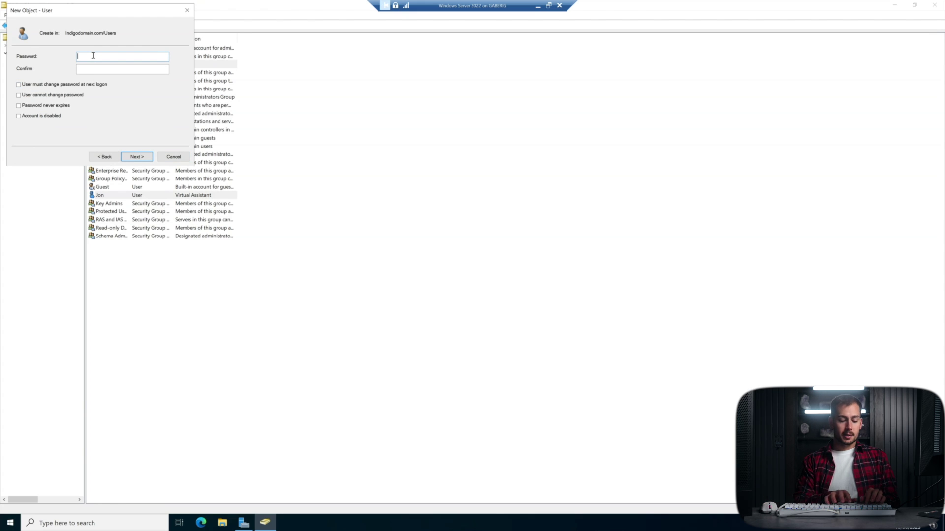
text(***)
key(BackSpace)
key(BackSpace)
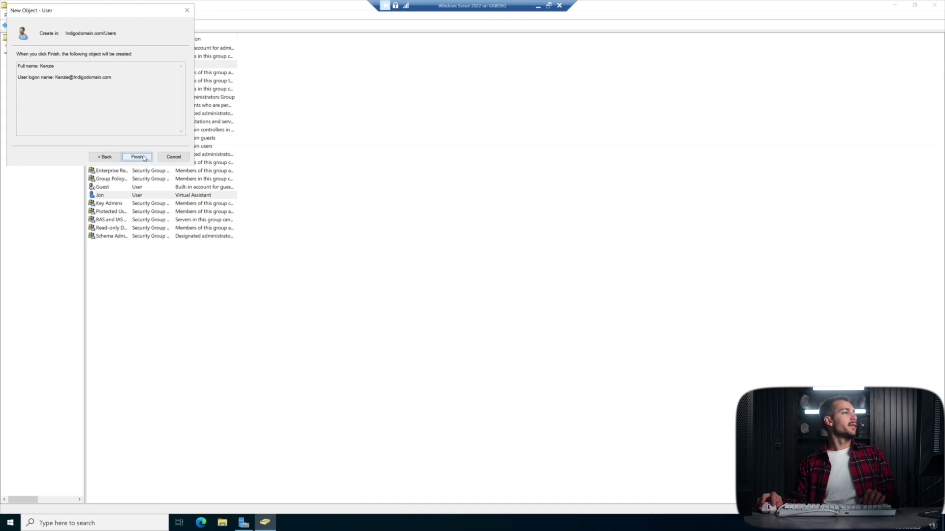
click(137, 157)
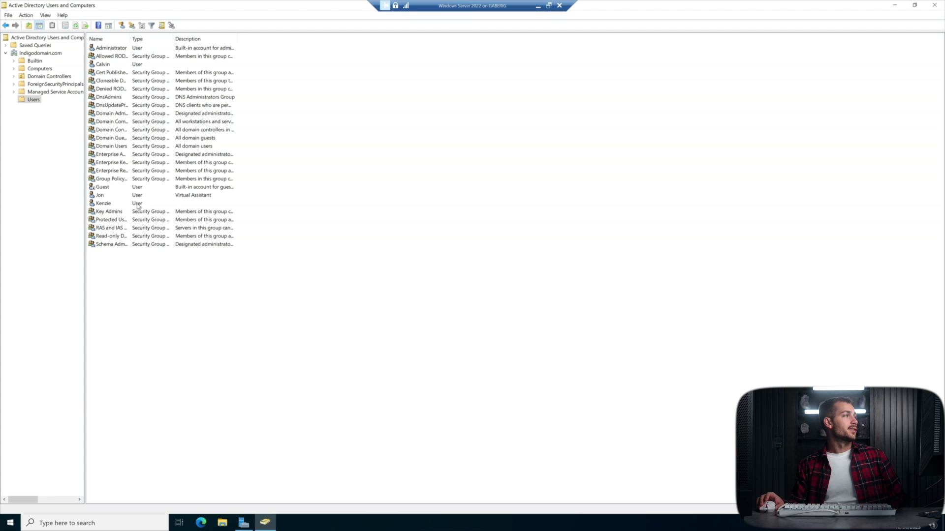
Set Calvin's Description to 'Ops Manager' and save his properties.
right_click(108, 65)
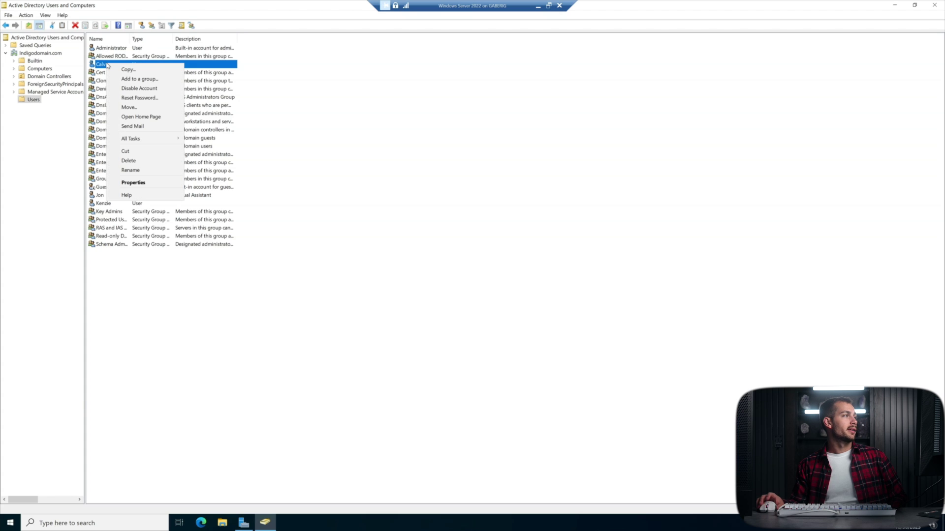
click(133, 183)
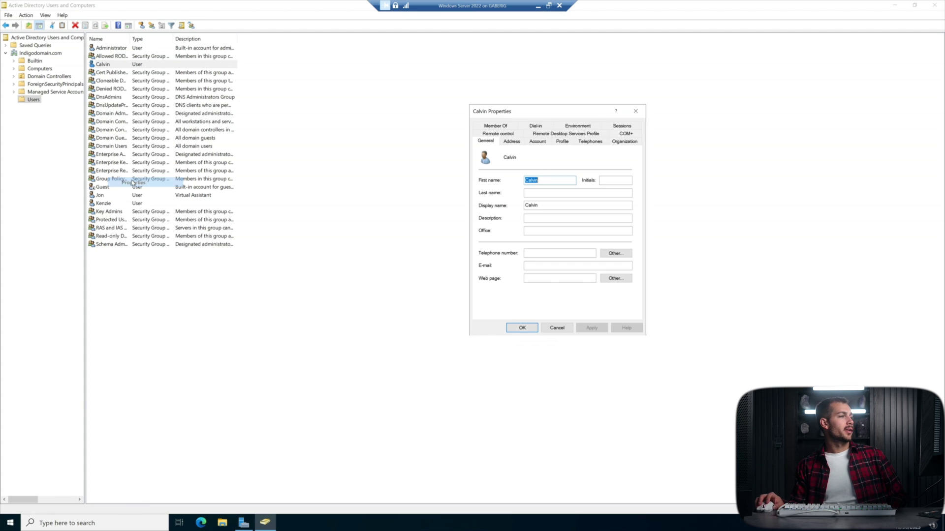
click(532, 218)
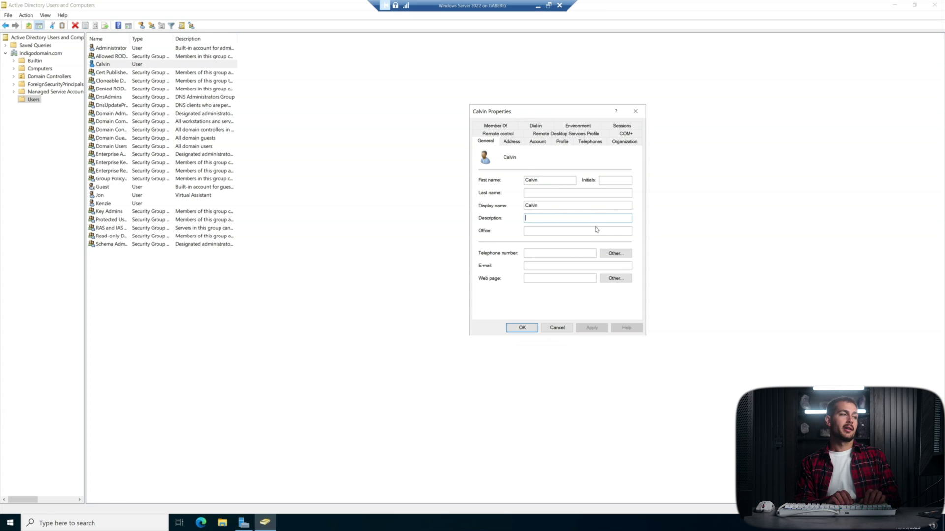
text(Ops)
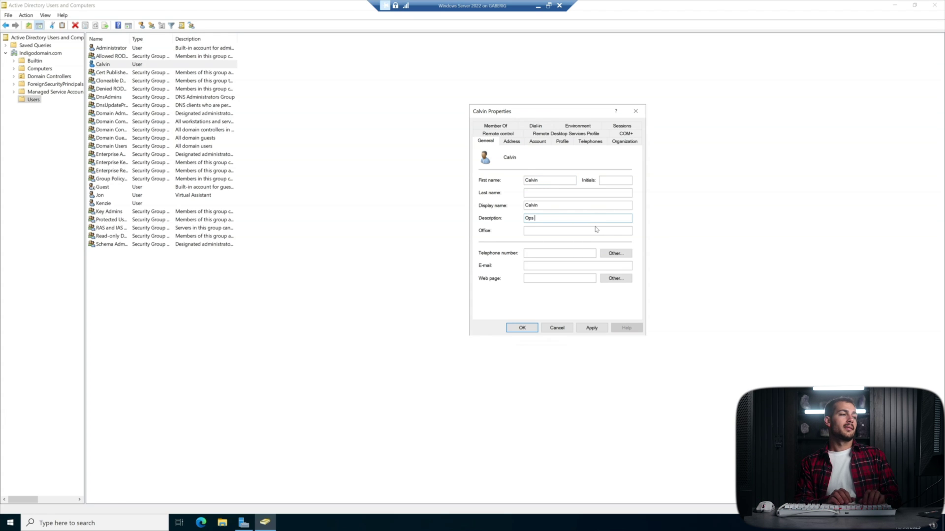
text( Manager)
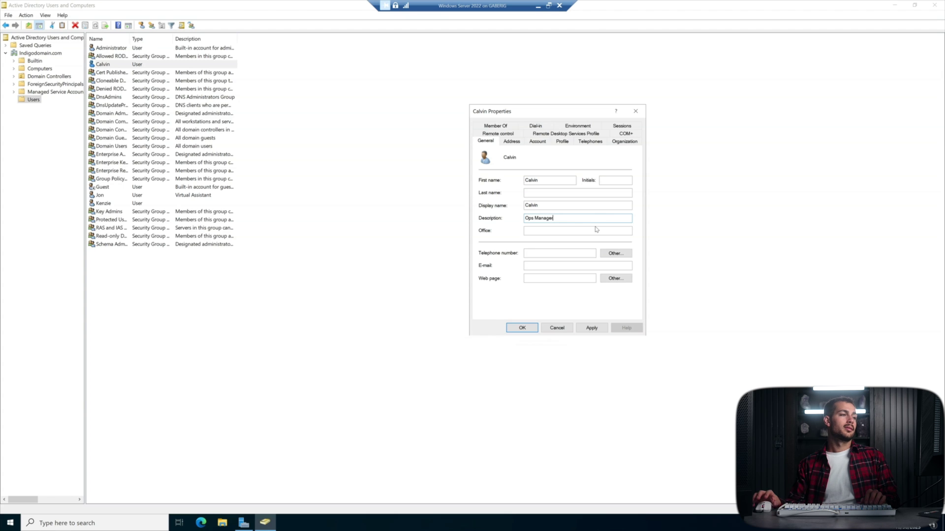
key(Return)
Set Kenzie's Description to 'Email Marketer' and save her properties.
right_click(103, 204)
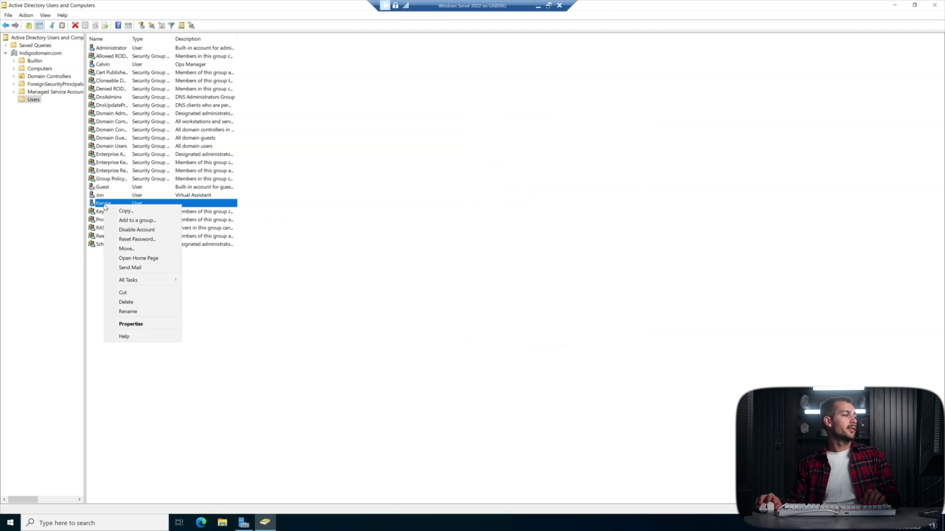
click(130, 324)
click(531, 218)
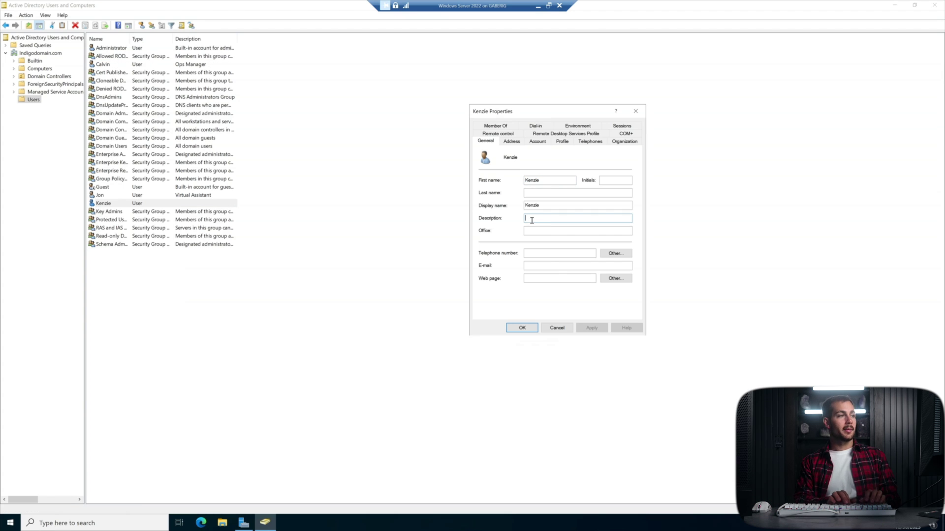
text(Email Mar)
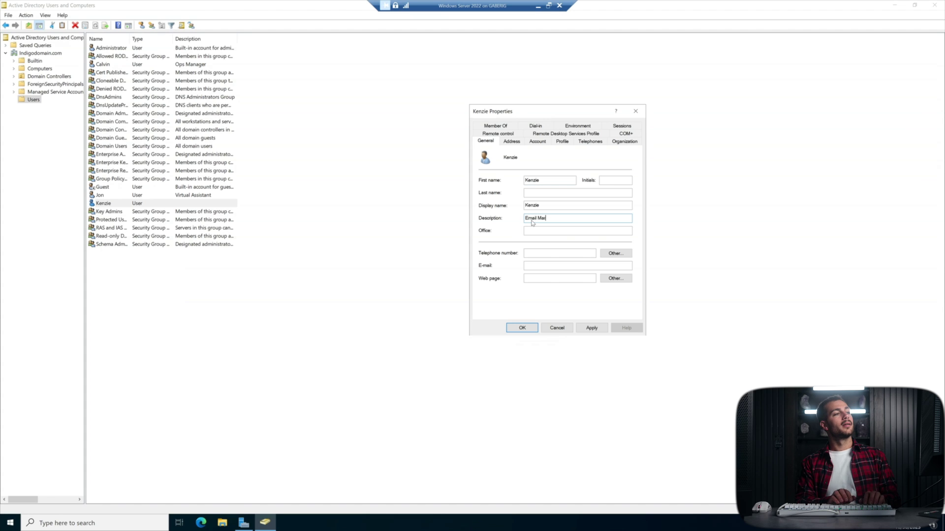
text(keter)
key(Return)
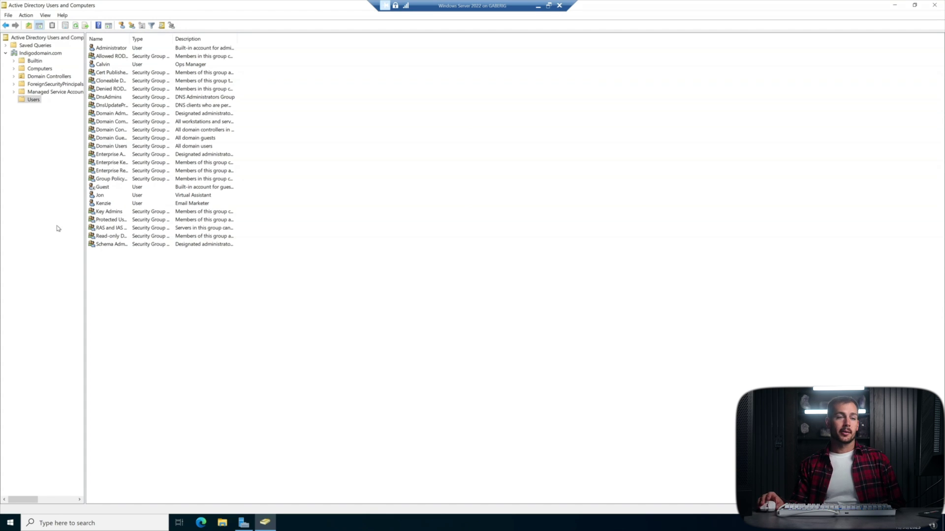
Create a new security group named Operations in the Users container.
right_click(29, 101)
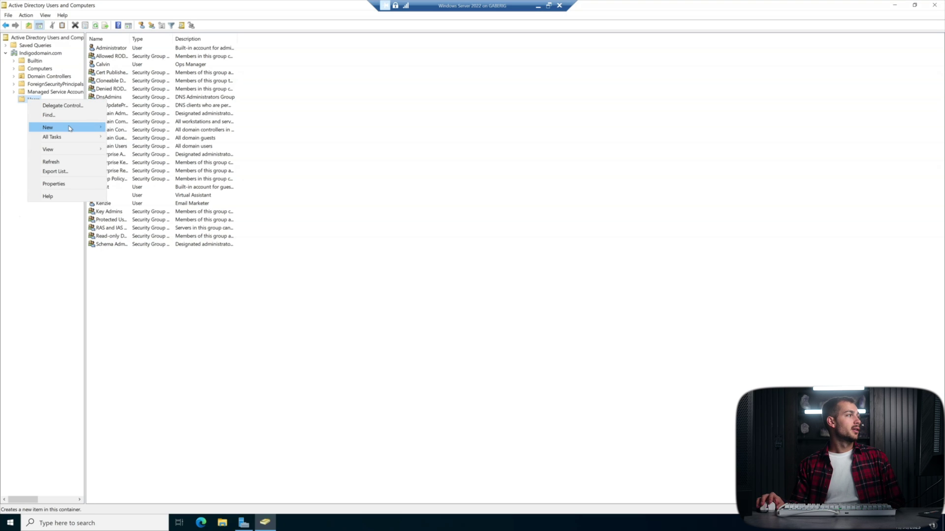
mouse_move(69, 128)
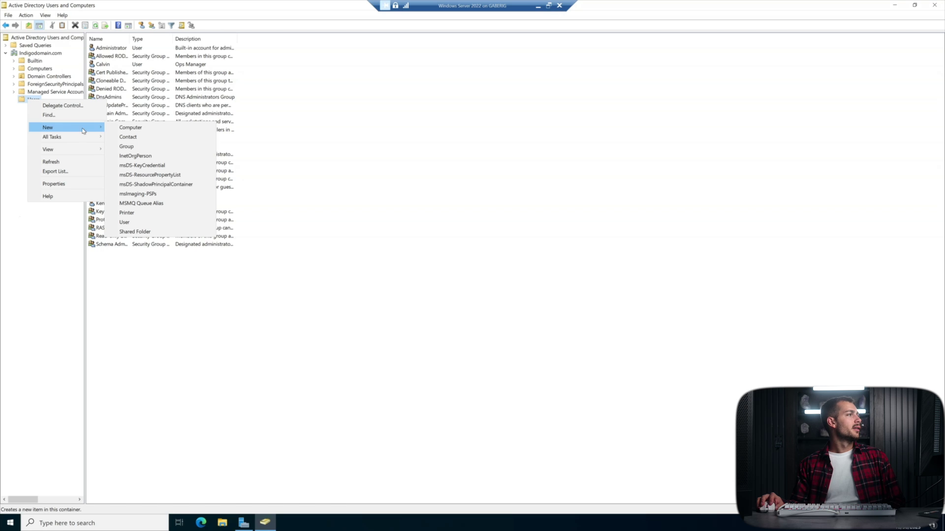
click(127, 146)
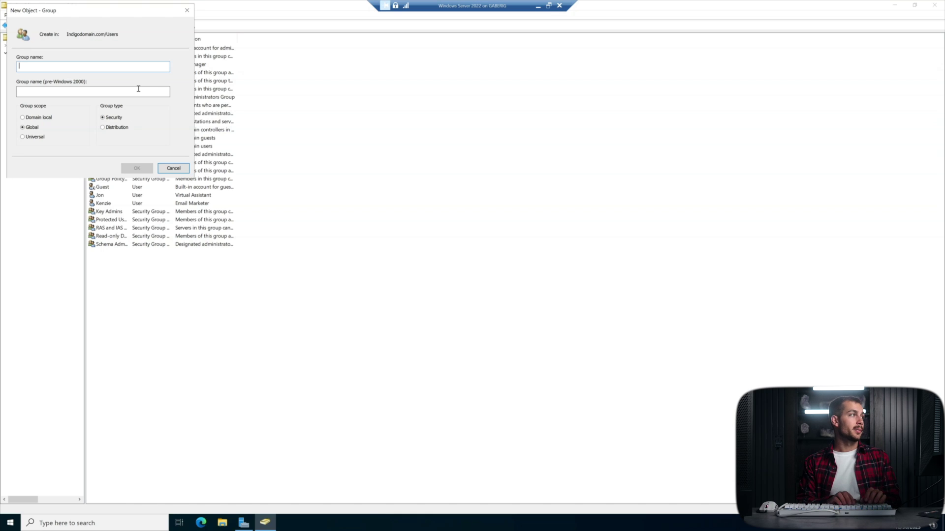
text(Operations)
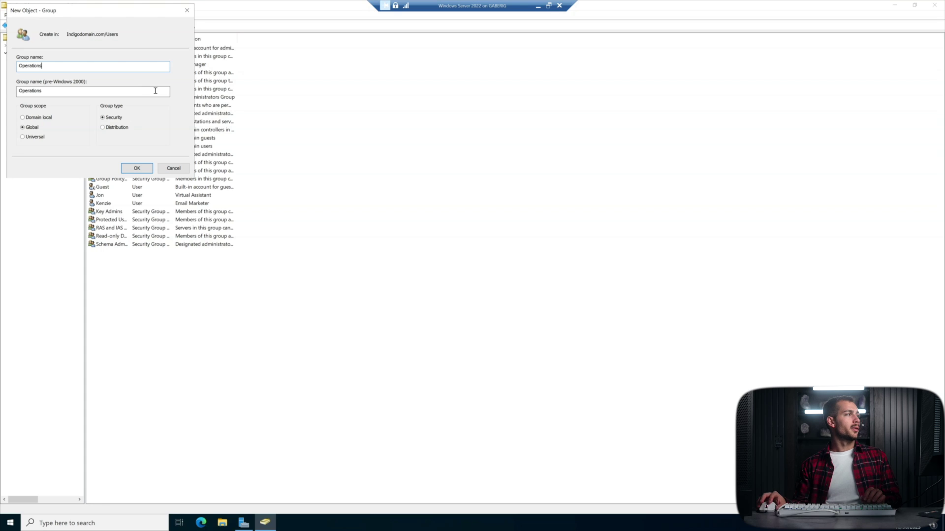
click(136, 168)
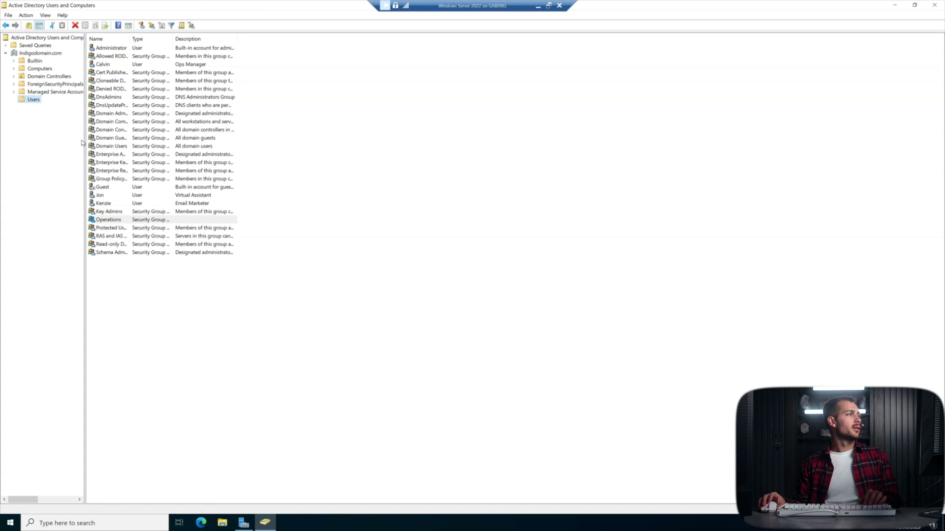
Create a second security group named Marketing in the Users container.
right_click(31, 97)
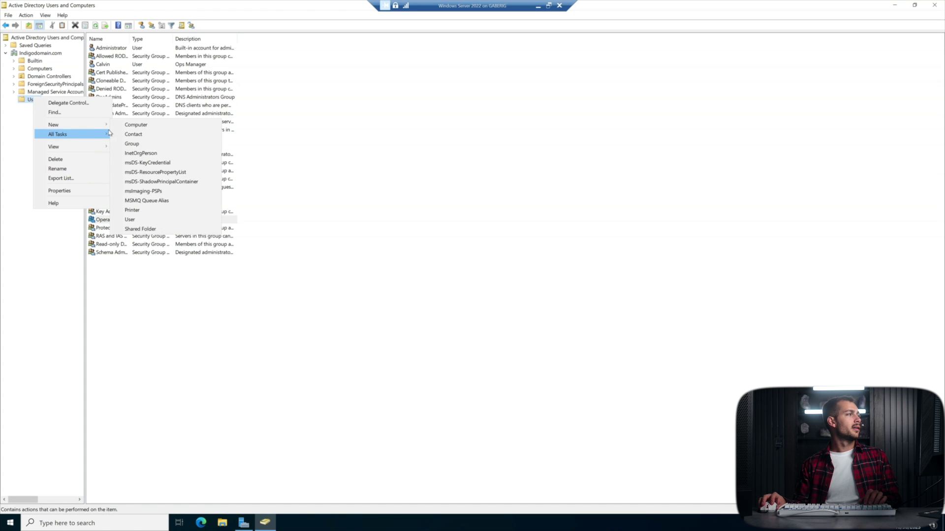
mouse_move(102, 126)
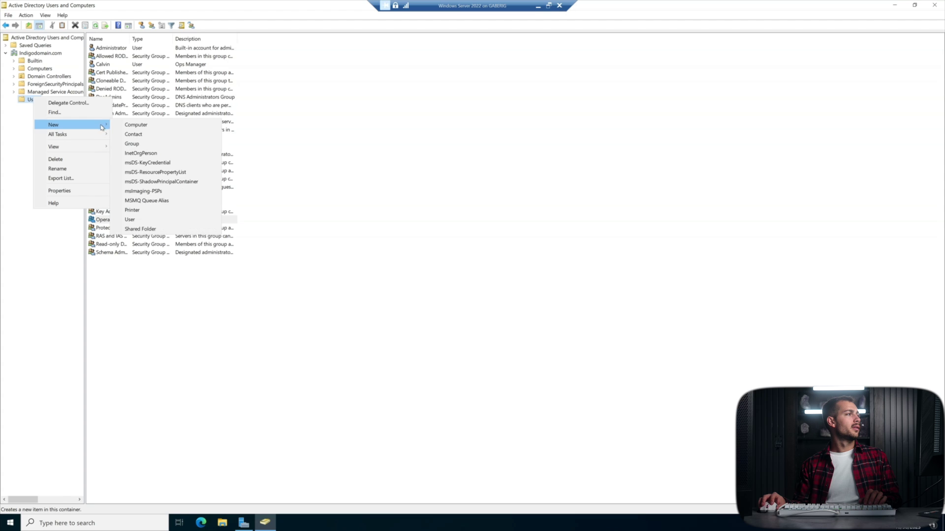
click(133, 144)
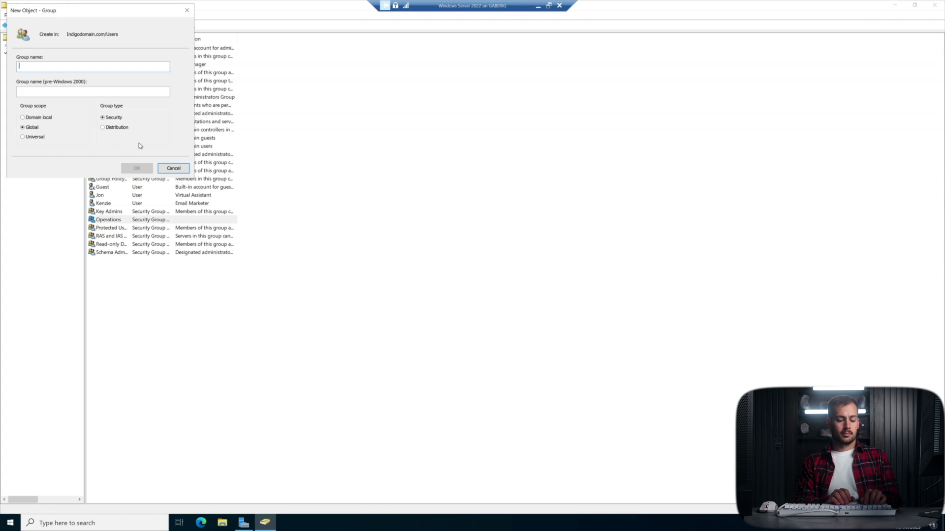
text(Marketing)
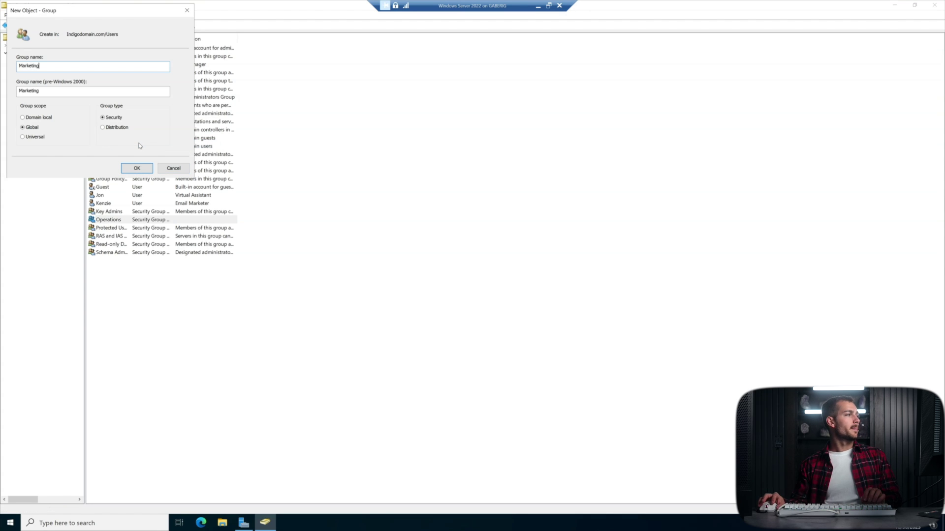
click(138, 168)
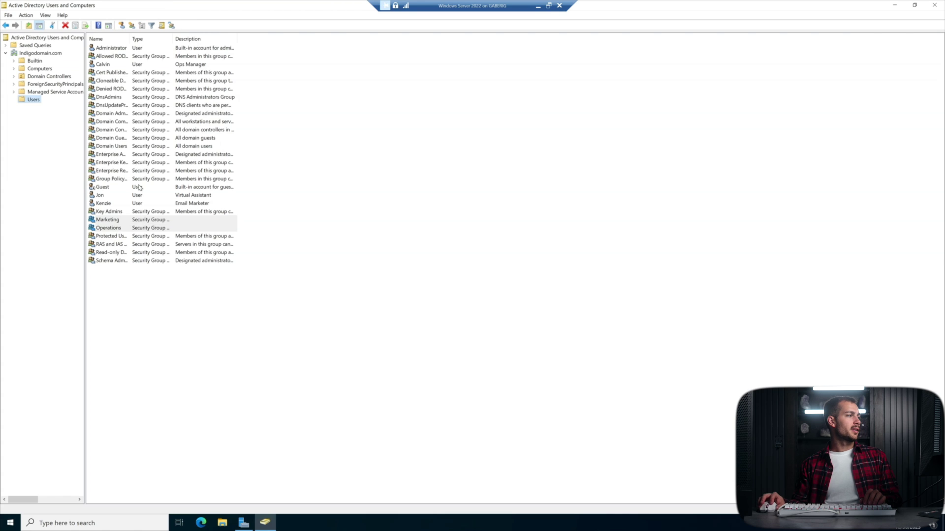
Add Calvin as a member of the Operations group and apply the change.
click(135, 229)
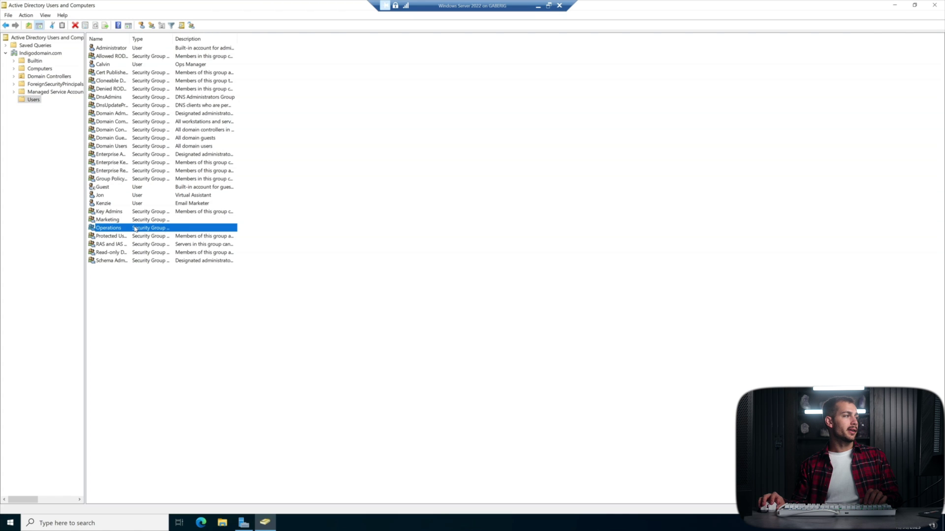
right_click(121, 230)
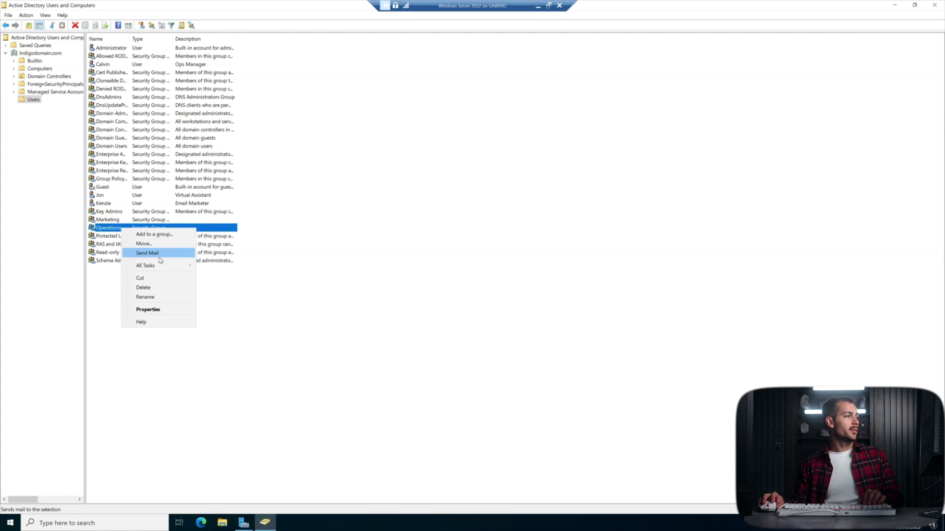
click(152, 310)
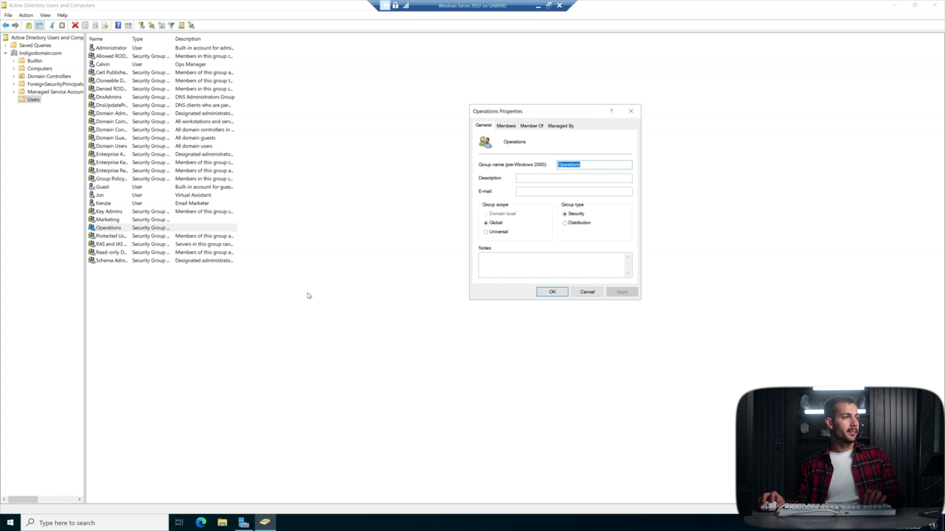
click(506, 125)
drag(526, 107, 554, 94)
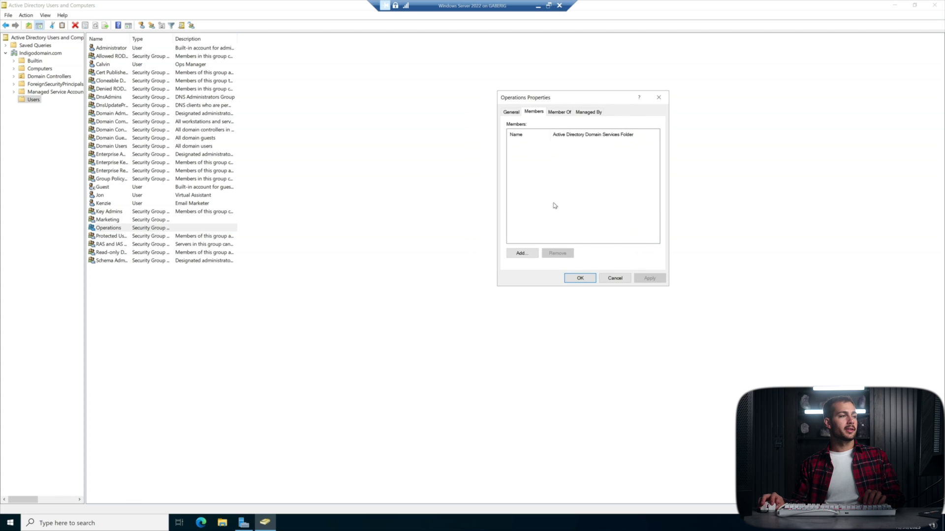
click(522, 253)
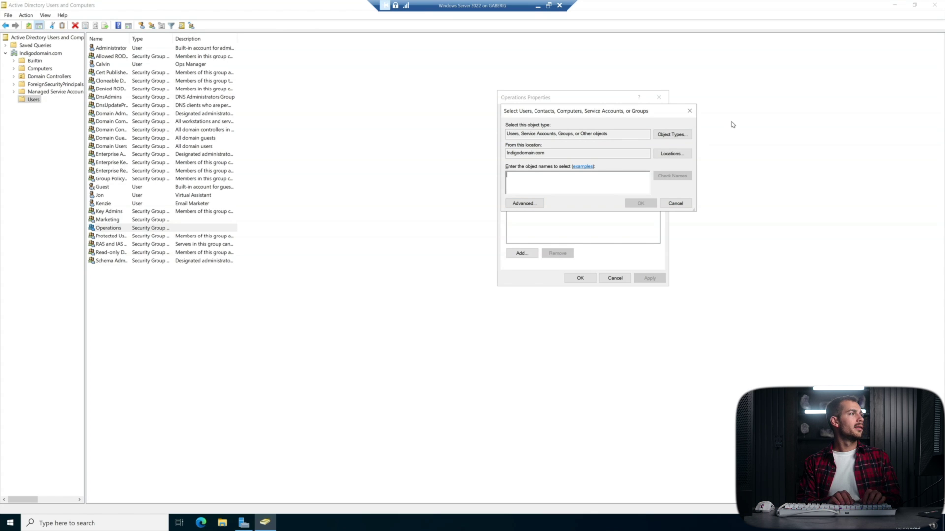
text(c)
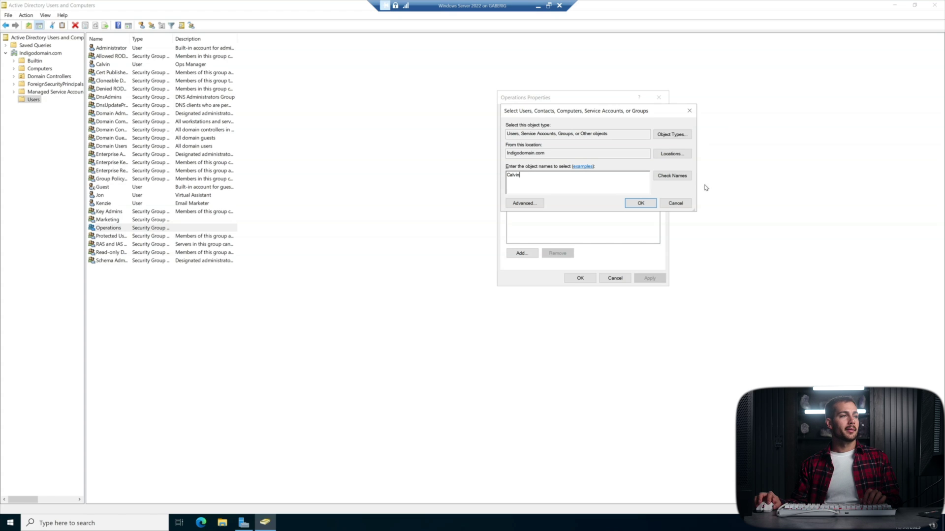
click(681, 177)
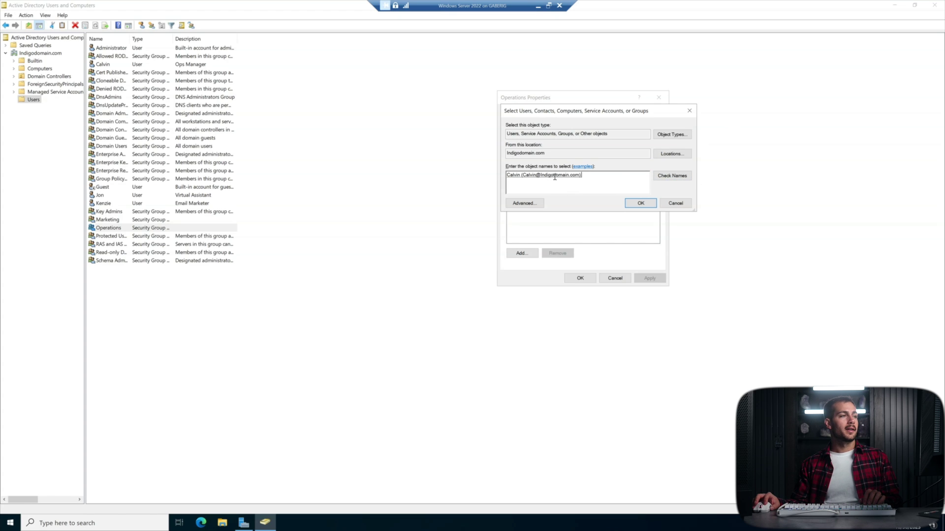
drag(584, 173, 541, 181)
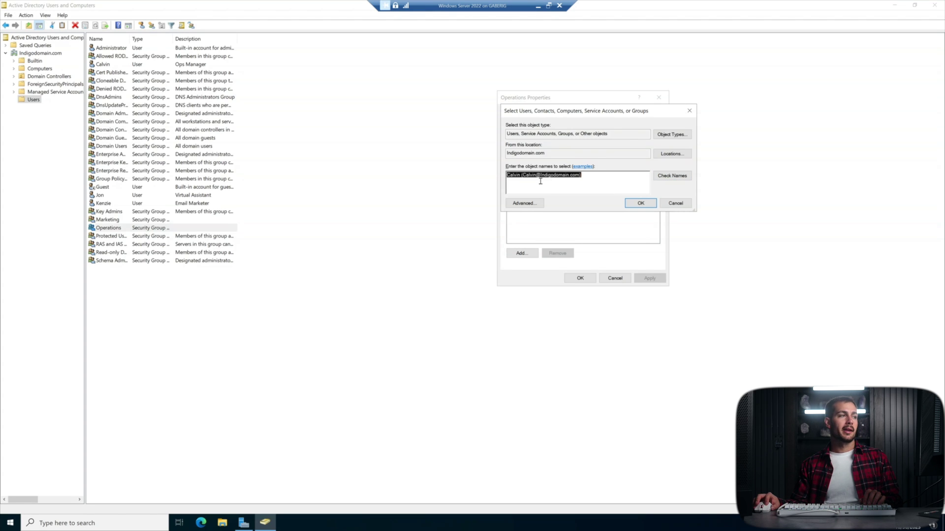
click(564, 180)
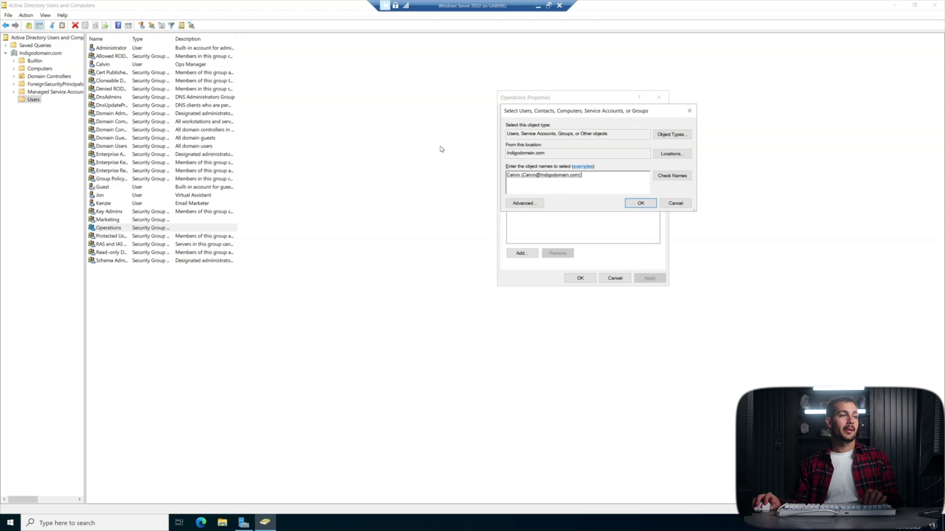
click(649, 207)
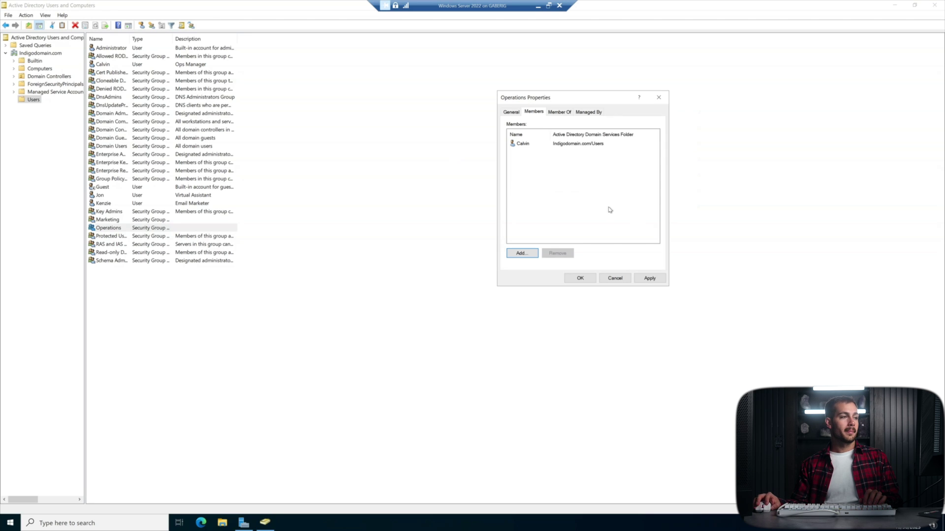
click(649, 278)
click(592, 279)
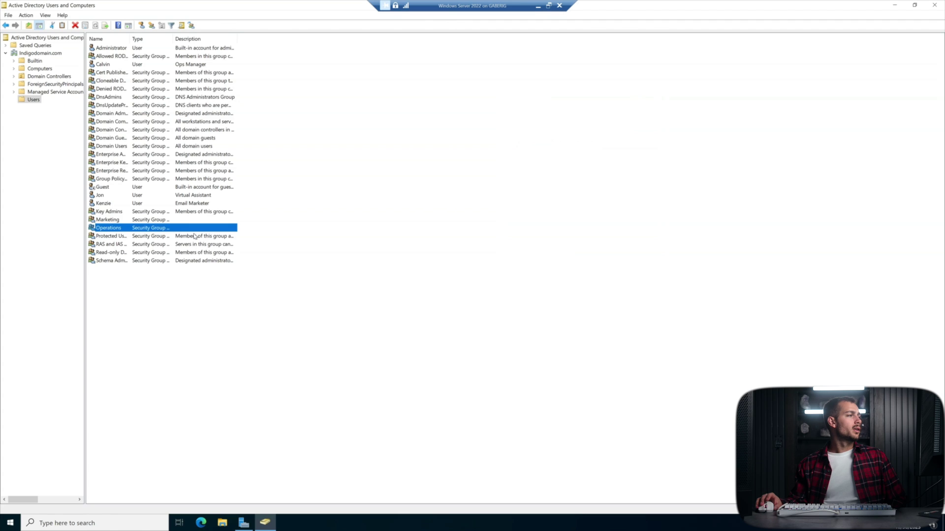
Add Jon to the Operations group's members as well, then apply and close.
right_click(151, 229)
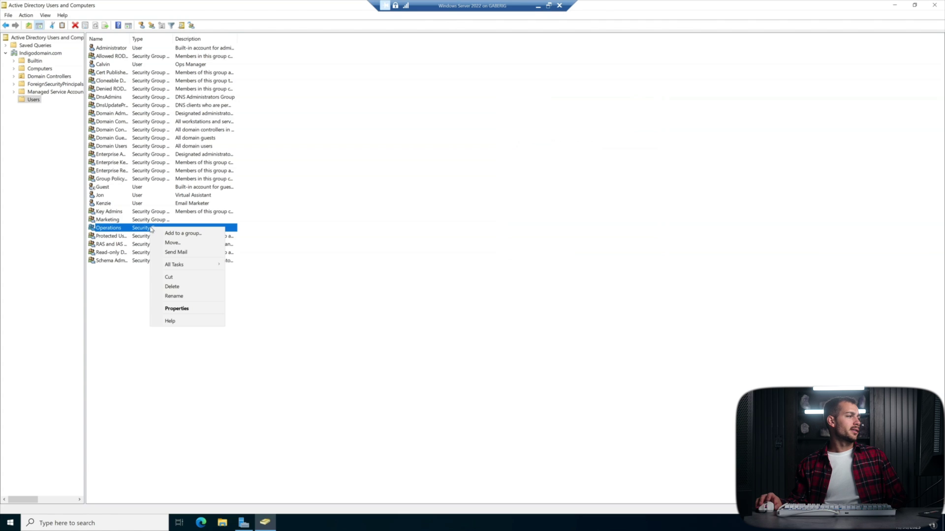
click(172, 309)
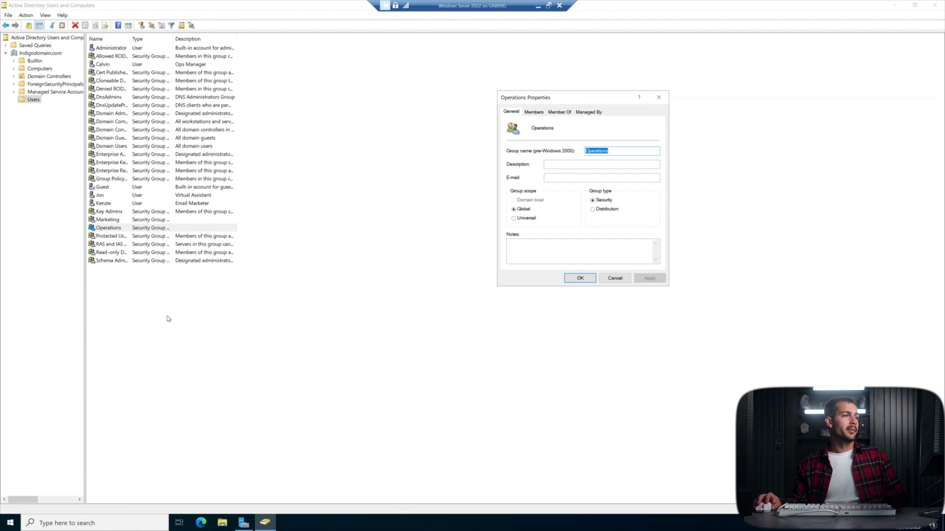
click(534, 112)
click(522, 253)
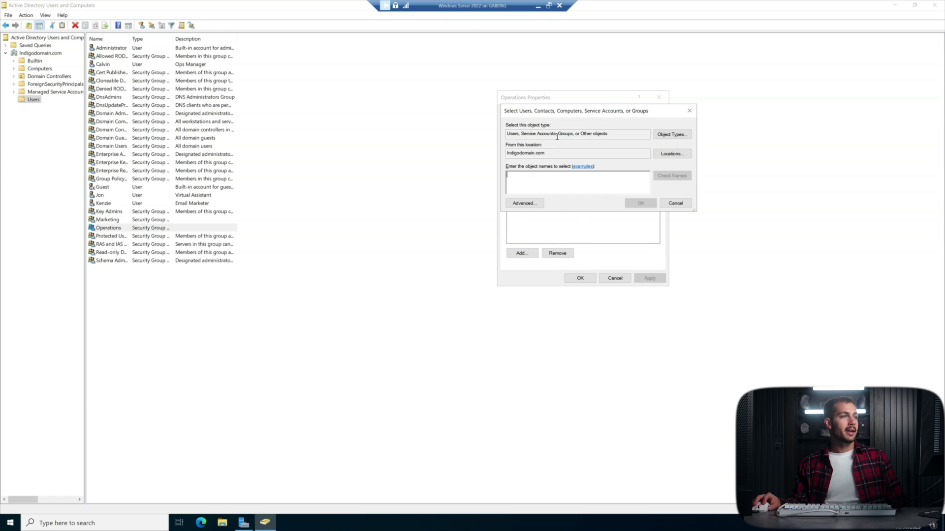
click(536, 204)
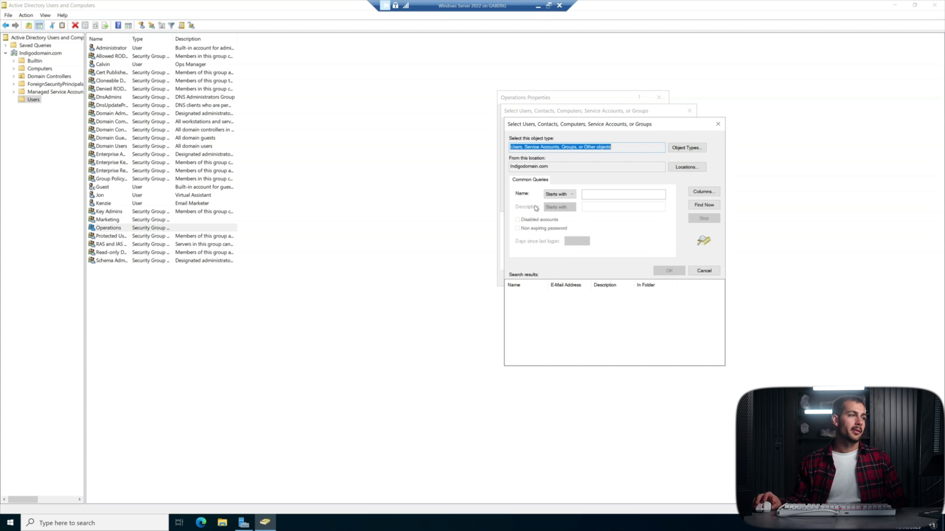
click(703, 272)
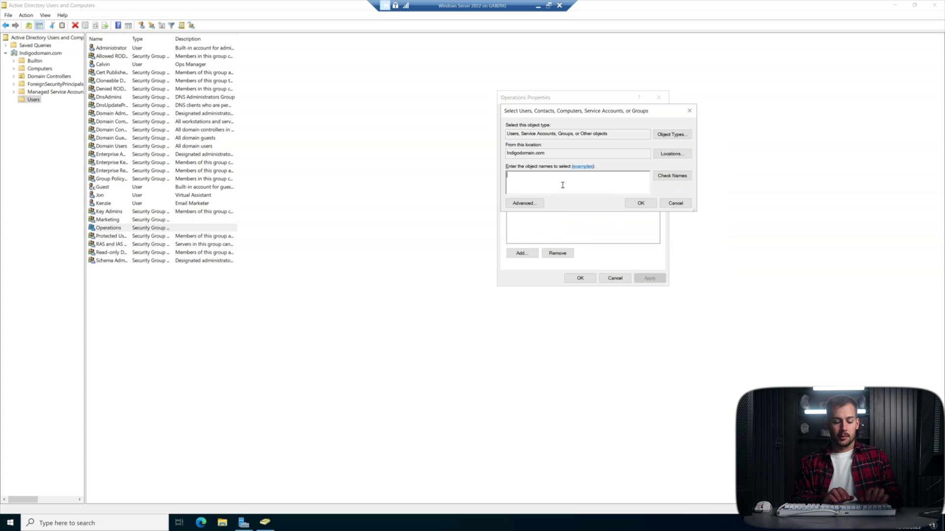
text(Jon)
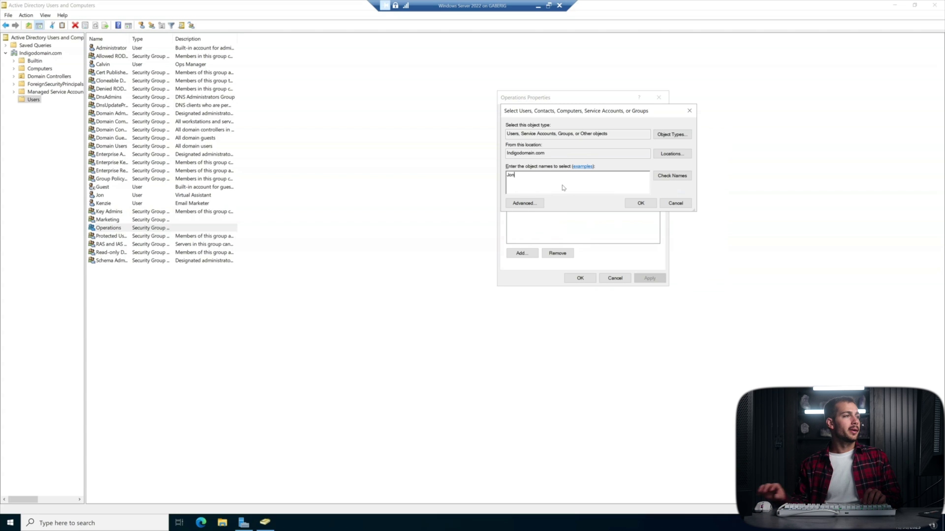
click(658, 177)
click(641, 204)
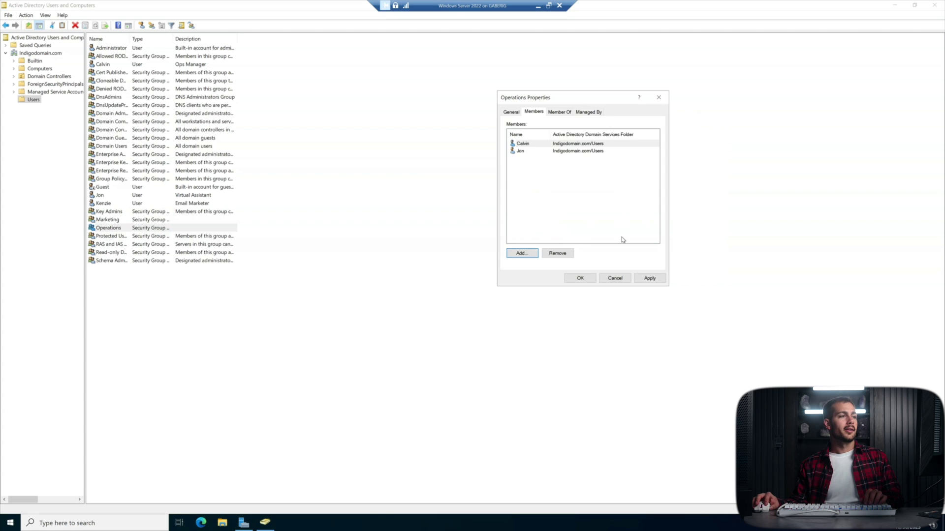
click(649, 278)
click(580, 278)
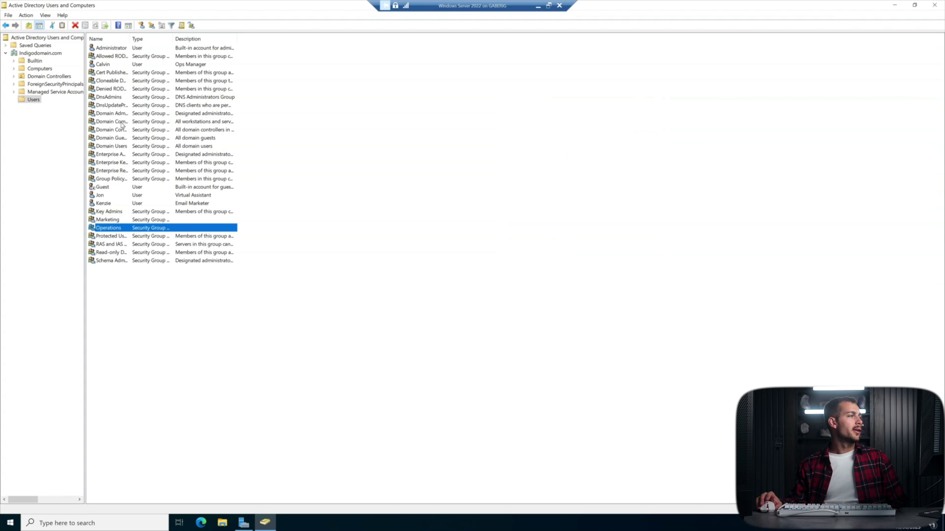
Enter Kenzie in the Marketing group's add-members dialog, resolve the name, and confirm.
right_click(121, 222)
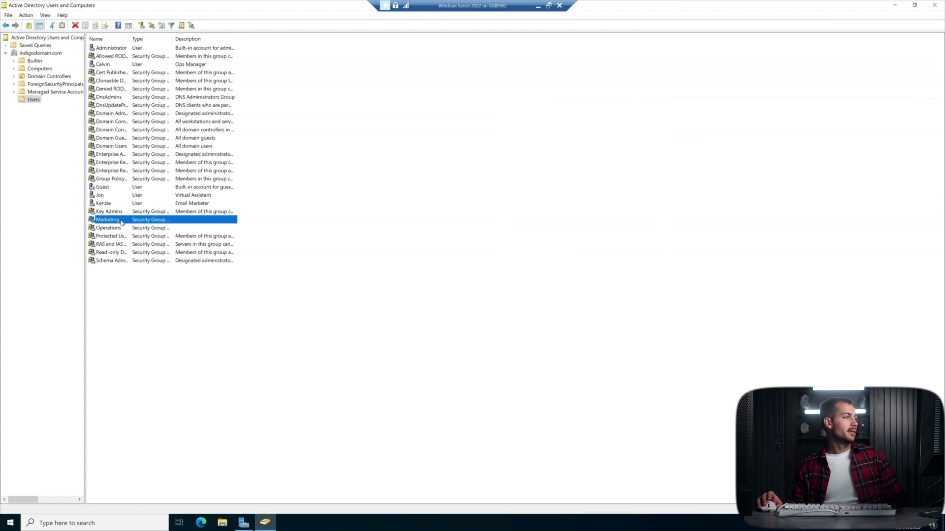
click(148, 306)
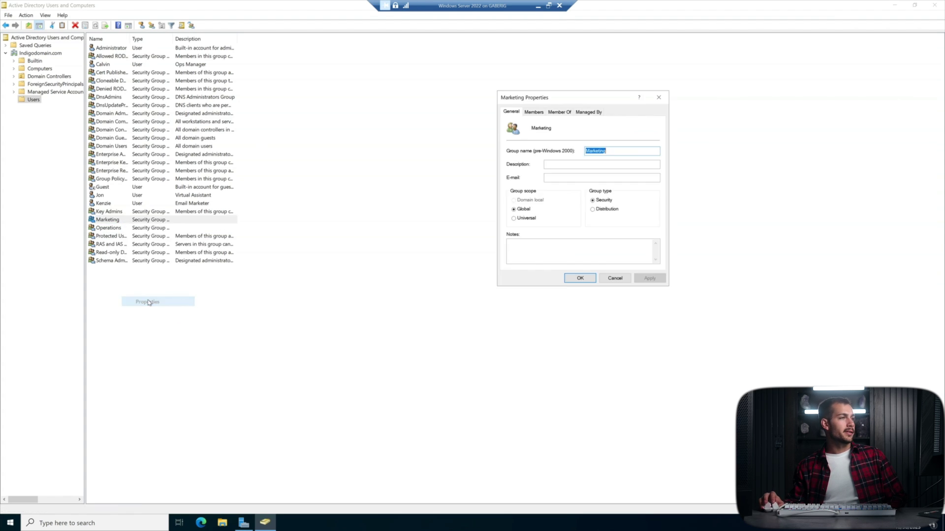
click(534, 112)
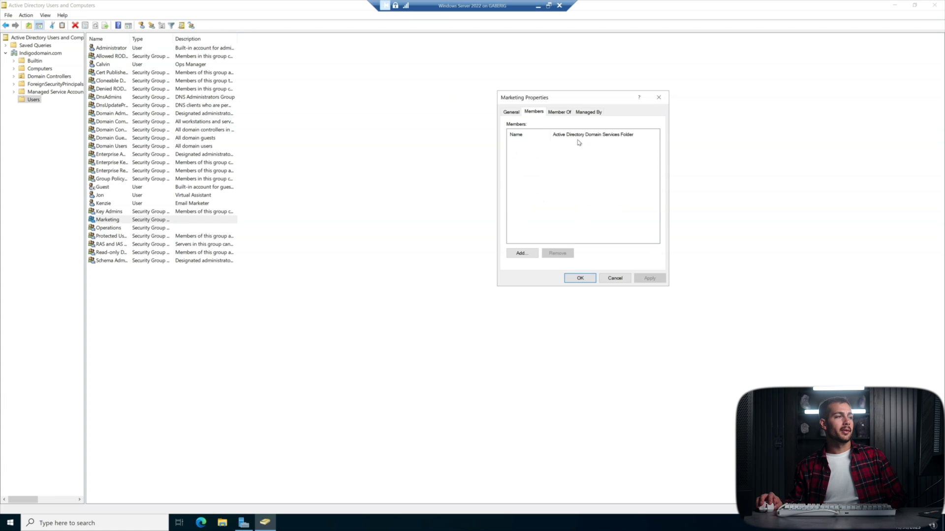
click(520, 253)
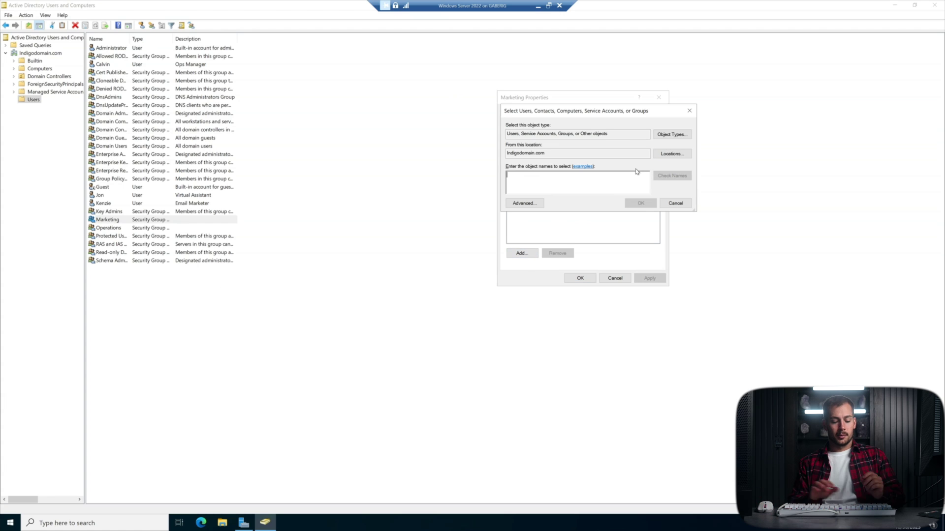
text(Kenzie)
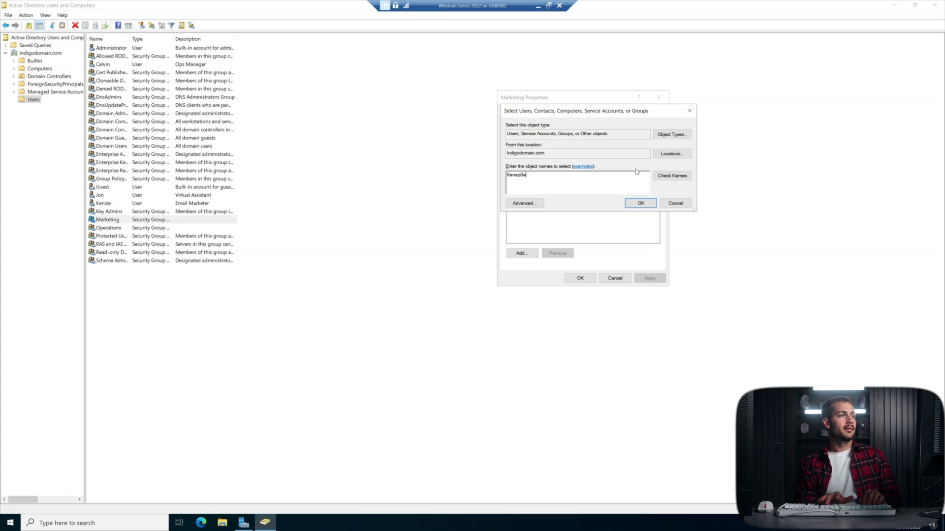
key(BackSpace)
key(BackSpace)
key(BackSpace)
key(BackSpace)
text(nzie)
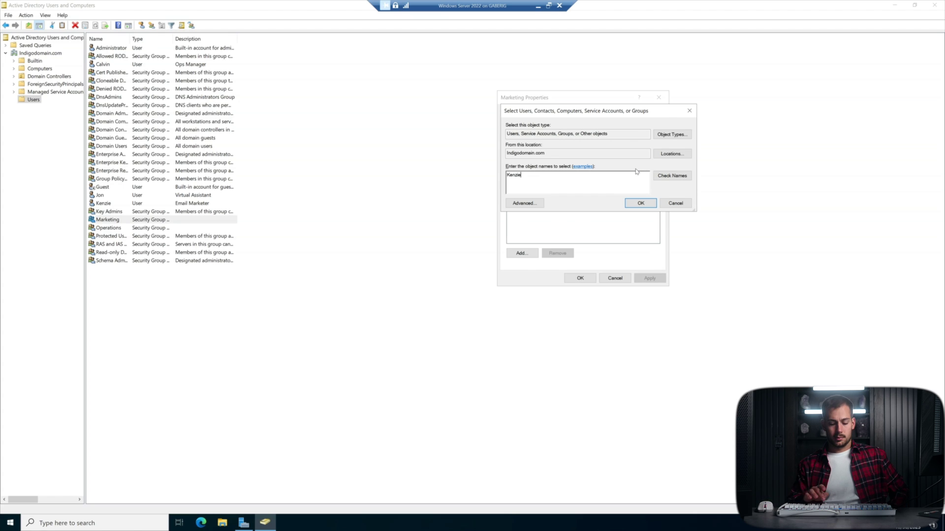
key(ctrl+k)
click(642, 206)
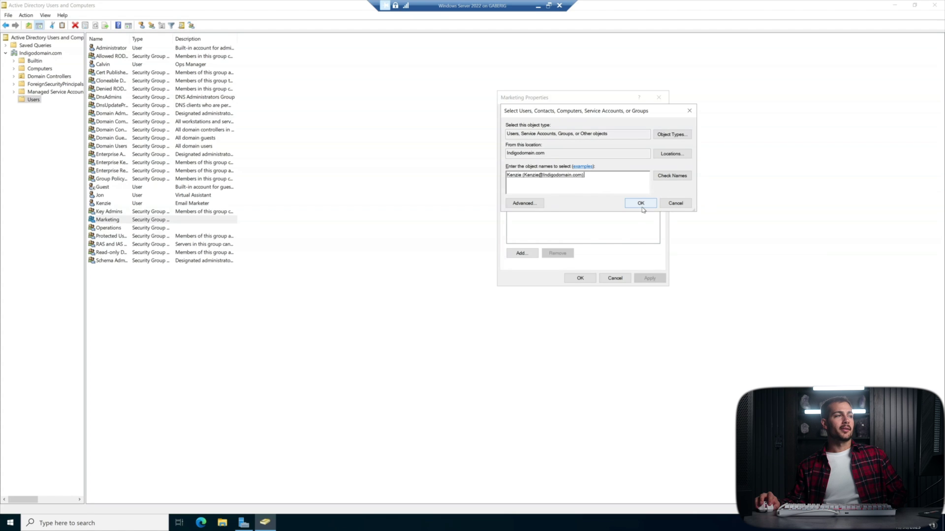